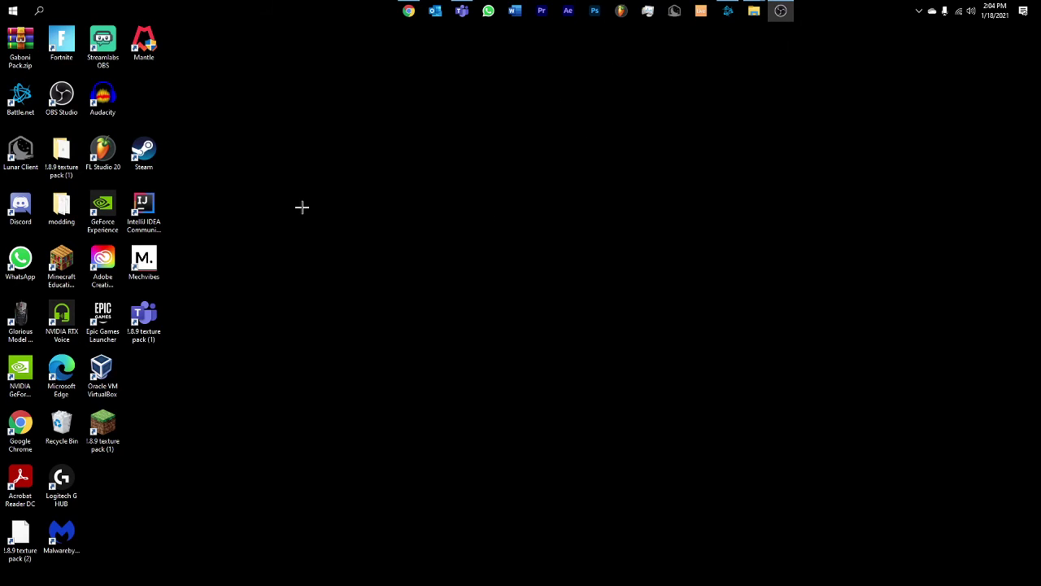
- Create a new desktop folder named 'Tutorial pack'
{"action": "right_click", "coordinate": [247, 151]}
{"action": "mouse_move", "coordinate": [334, 263]}
{"action": "left_click", "coordinate": [406, 268]}
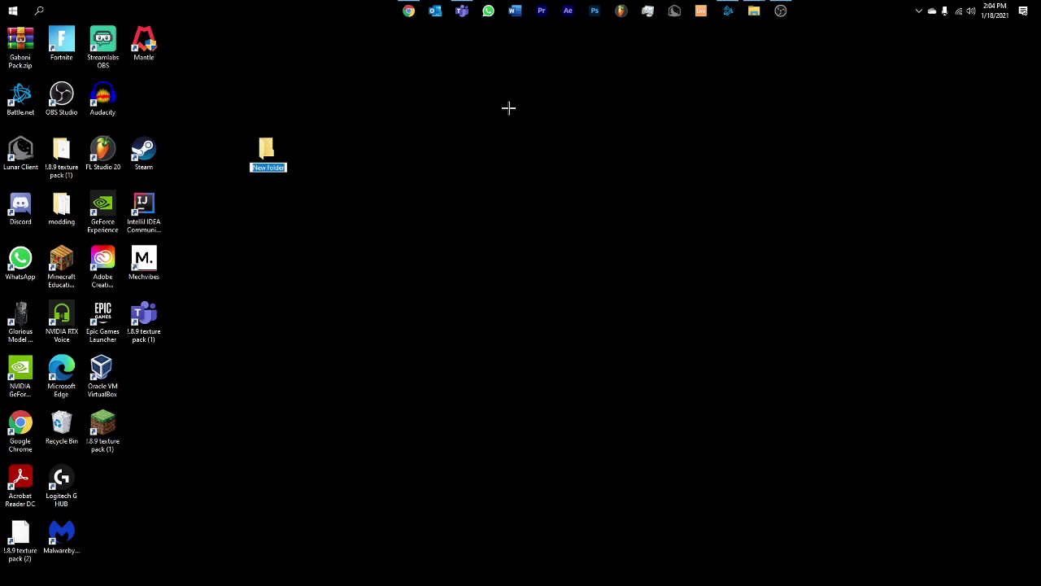
{"action": "type", "text": "Turc"}
{"action": "type", "text": "orial pack"}
{"action": "key", "text": "Return"}
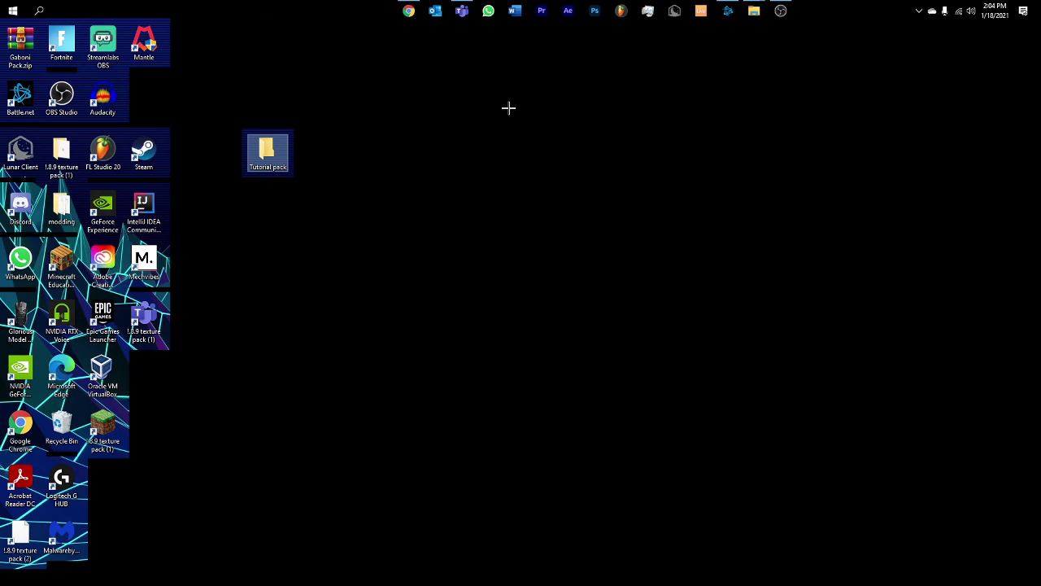
- Move the Tutorial pack folder into the icon grid beside Audacity
{"action": "left_click_drag", "start_coordinate": [268, 150], "coordinate": [195, 102]}
{"action": "left_click", "coordinate": [184, 142]}
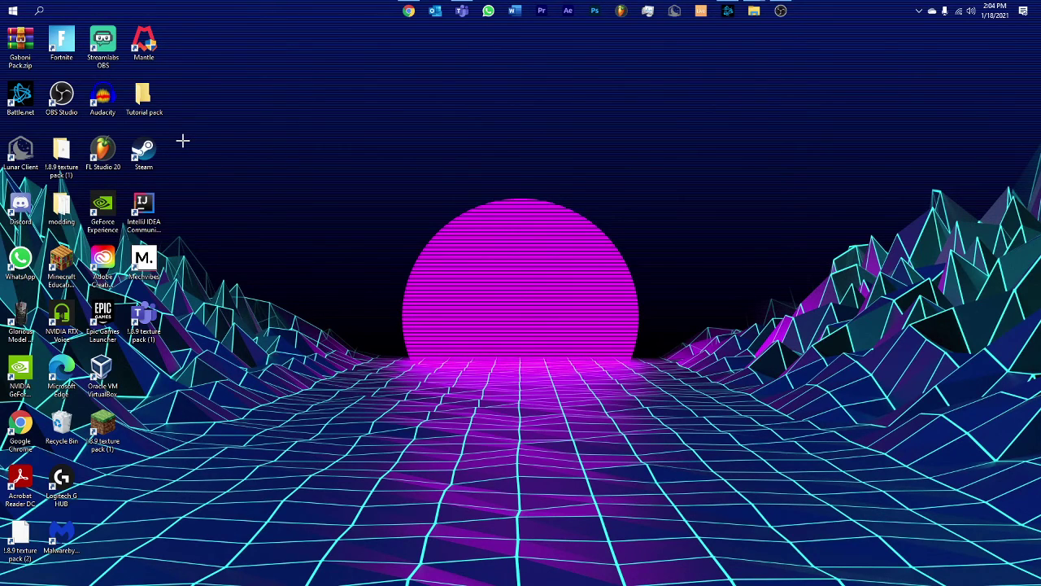
{"action": "left_click", "coordinate": [147, 104]}
{"action": "left_click", "coordinate": [215, 107]}
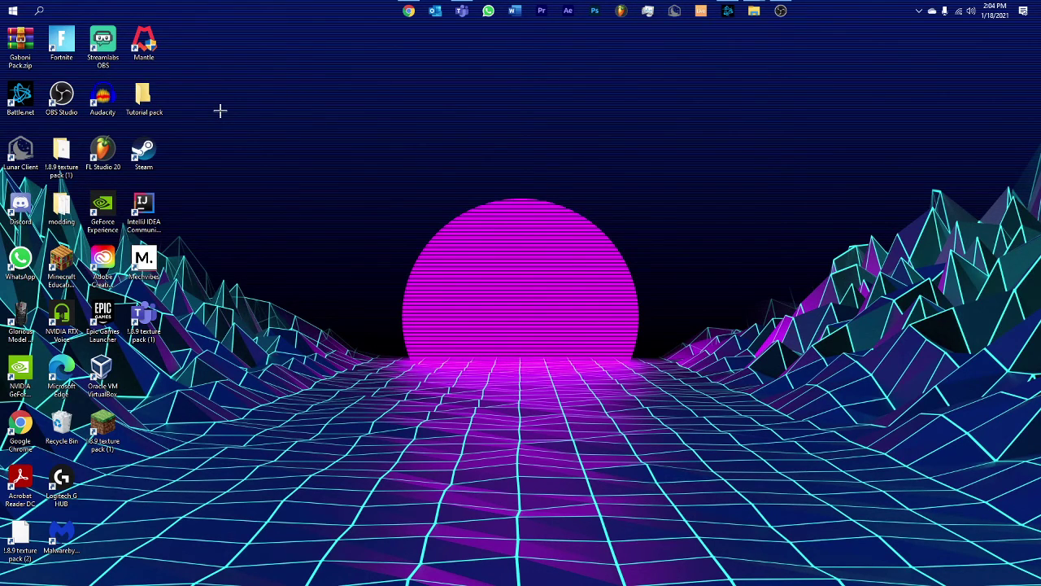
- Open the %appdata% Roaming folder in File Explorer from the Run prompt
{"action": "left_click", "coordinate": [39, 10]}
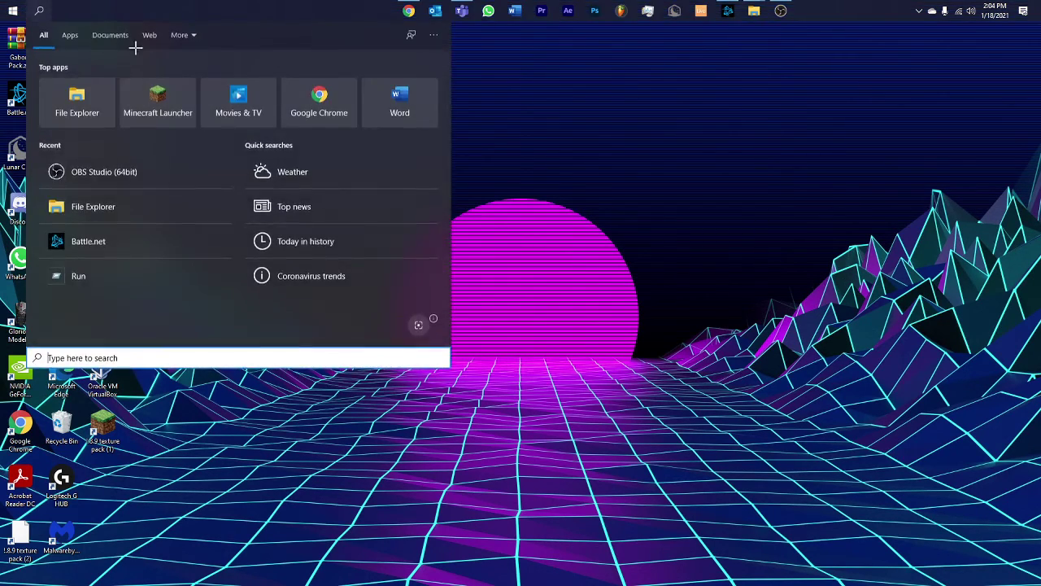
{"action": "left_click", "coordinate": [718, 206]}
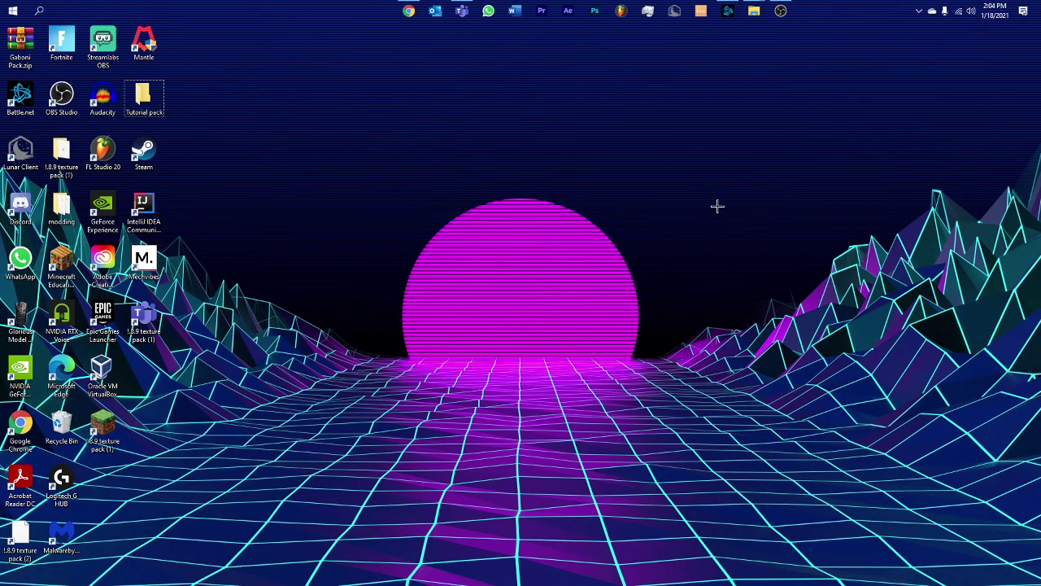
{"action": "key", "text": "super+r"}
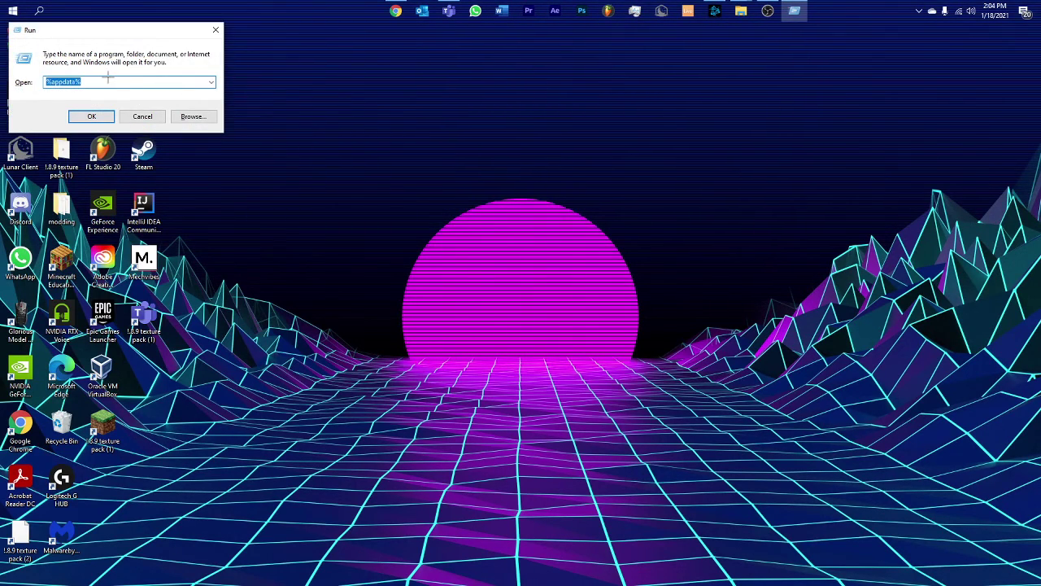
{"action": "left_click", "coordinate": [99, 84]}
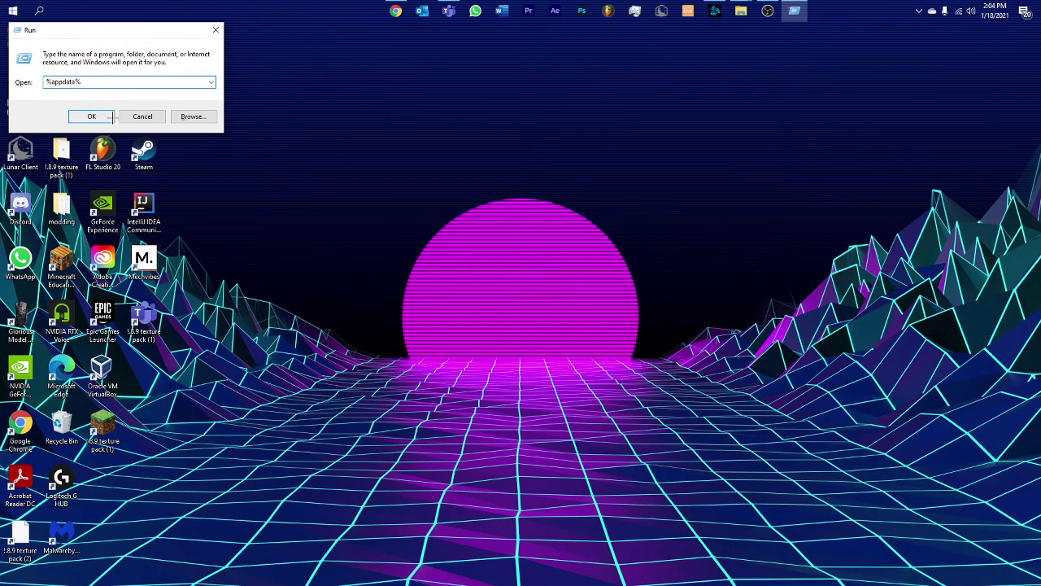
{"action": "left_click", "coordinate": [91, 116]}
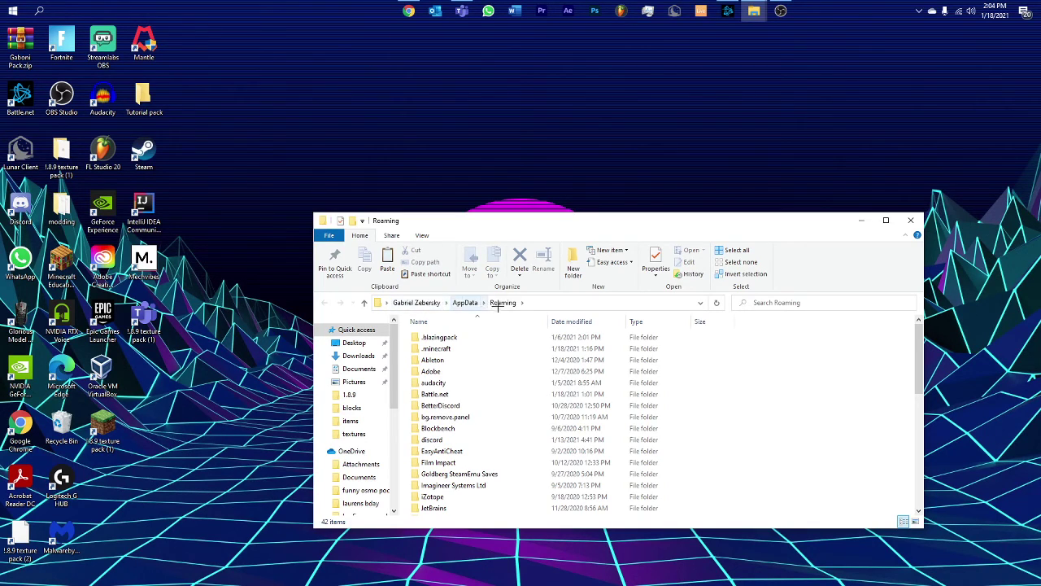
- Go into .minecraft > versions > 1.16.4 and select 1.16.4.jar
{"action": "double_click", "coordinate": [458, 348]}
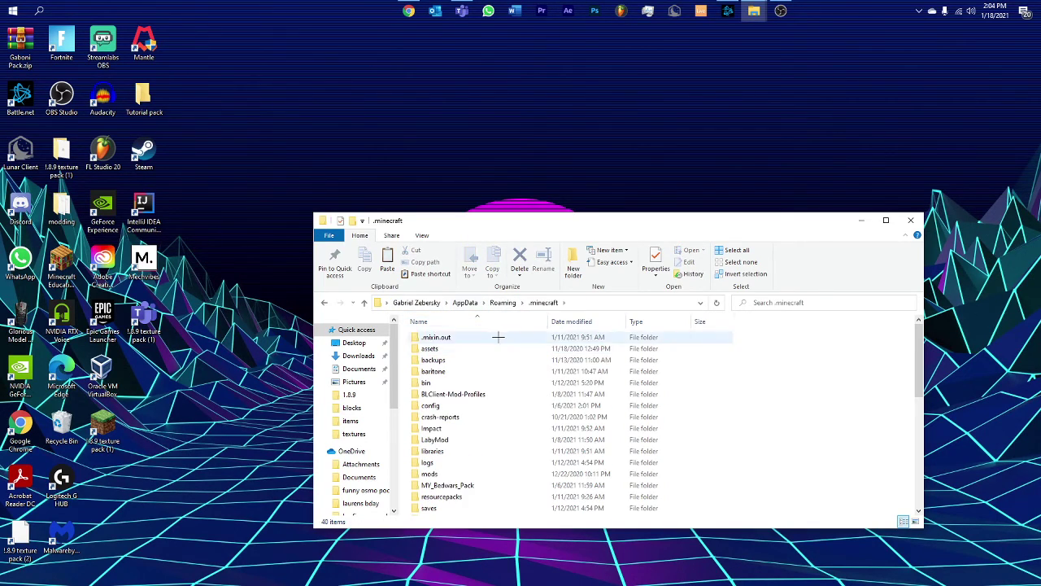
{"action": "scroll", "coordinate": [446, 374], "scroll_direction": "down", "scroll_amount": 1}
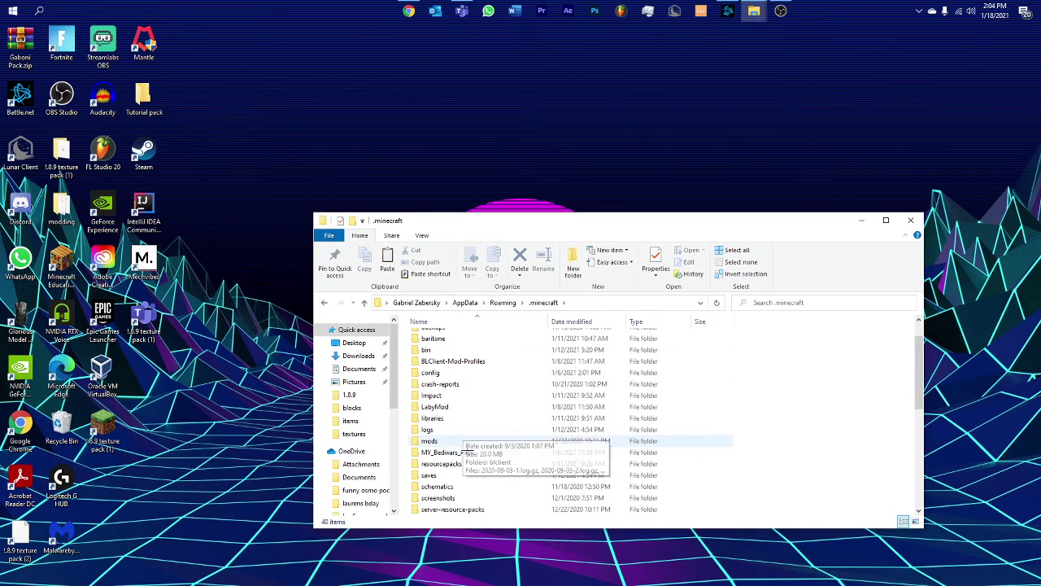
{"action": "scroll", "coordinate": [458, 452], "scroll_direction": "down", "scroll_amount": 1}
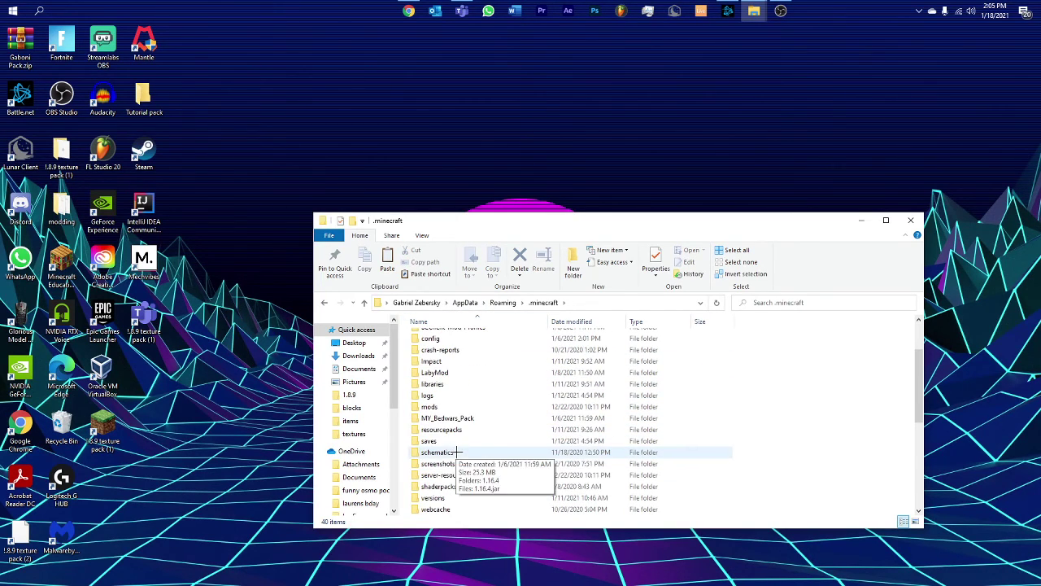
{"action": "double_click", "coordinate": [455, 497]}
{"action": "scroll", "coordinate": [473, 456], "scroll_direction": "down", "scroll_amount": 1}
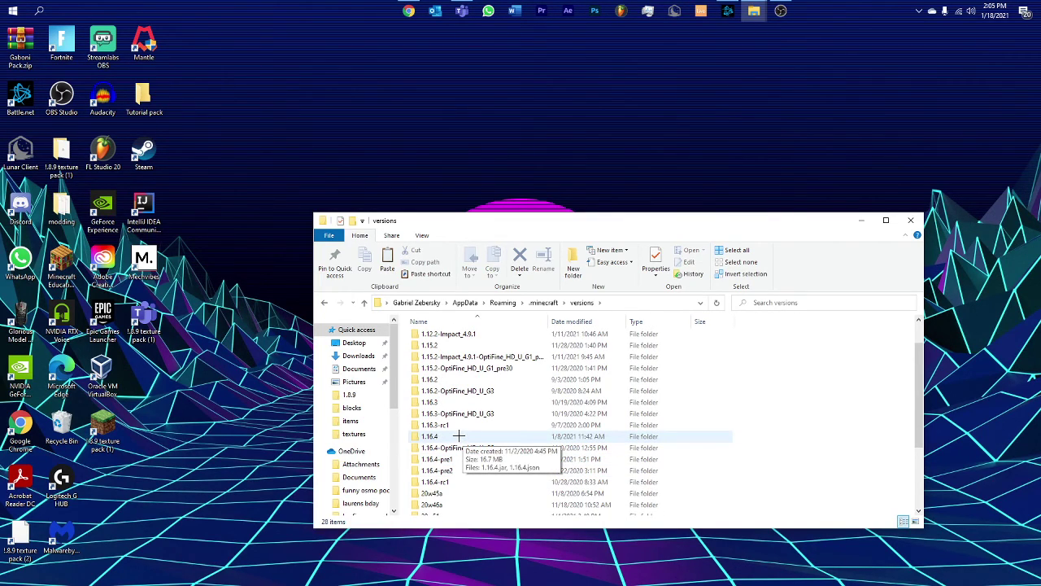
{"action": "double_click", "coordinate": [458, 436]}
{"action": "left_click", "coordinate": [450, 338]}
- Paste a copy of 1.16.4.jar into the desktop's Tutorial pack folder
{"action": "left_click", "coordinate": [861, 219]}
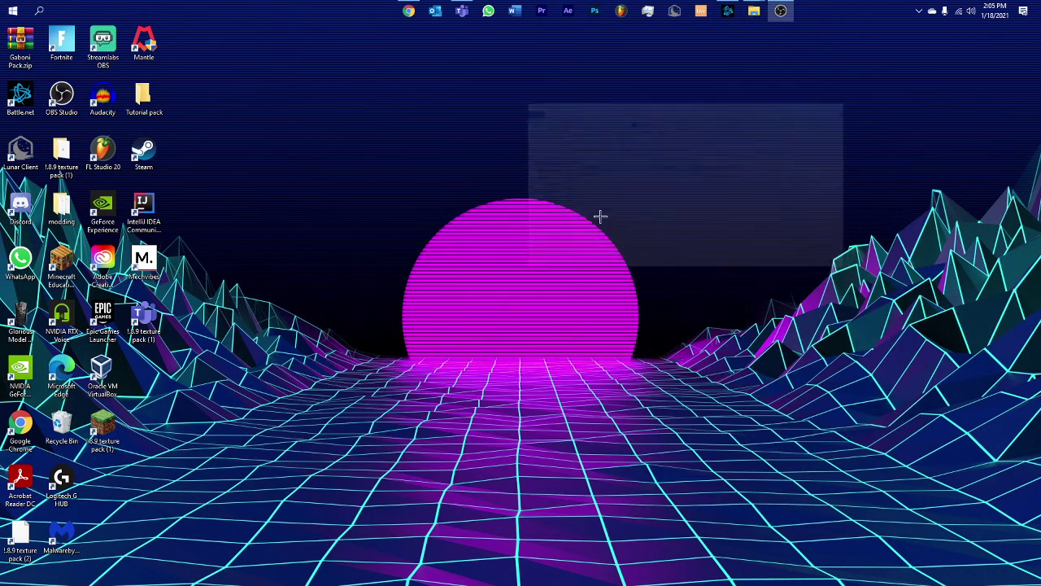
{"action": "double_click", "coordinate": [146, 98]}
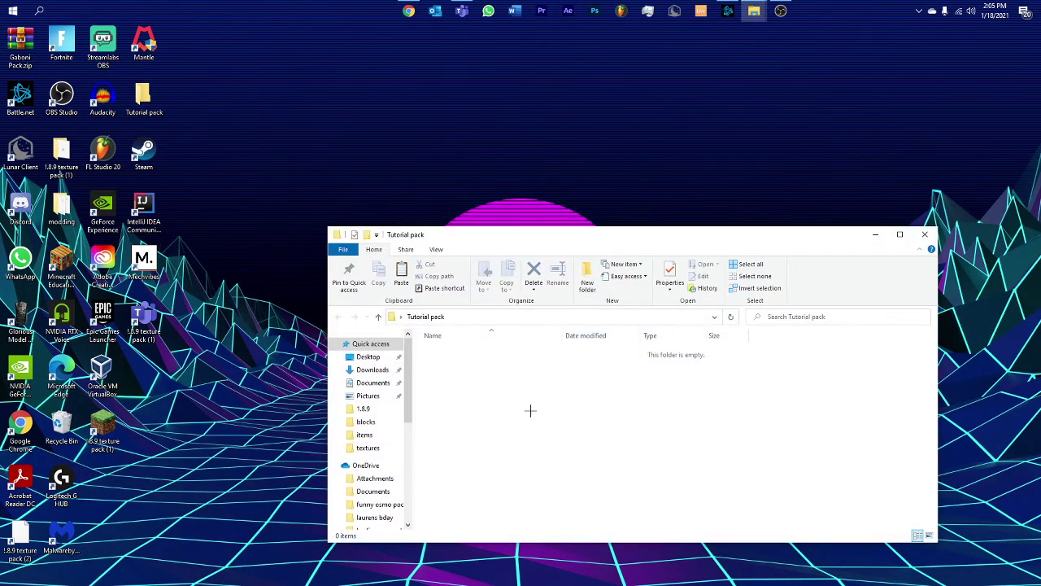
{"action": "key", "text": "ctrl+v"}
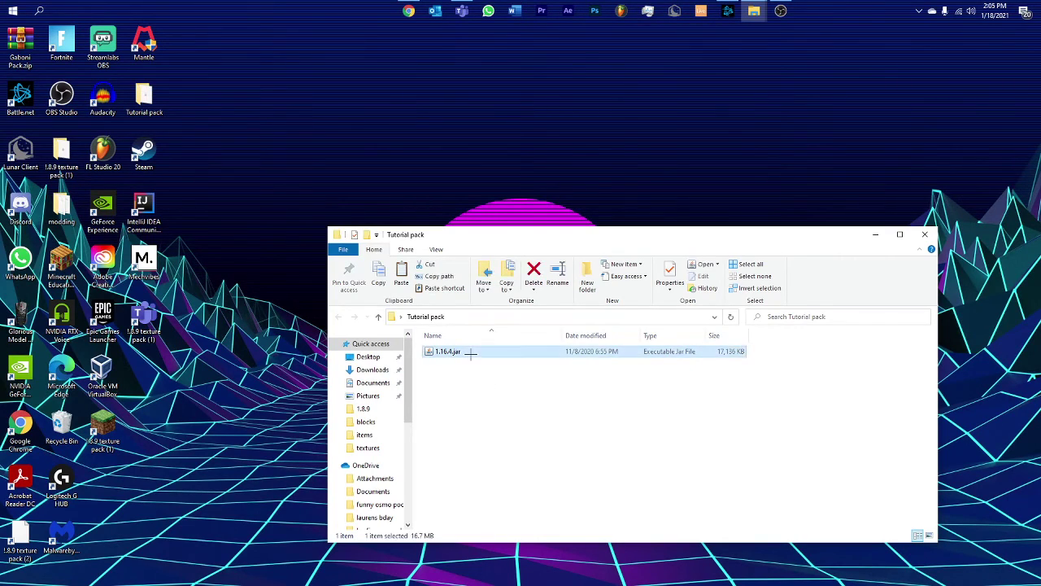
{"action": "right_click", "coordinate": [472, 353]}
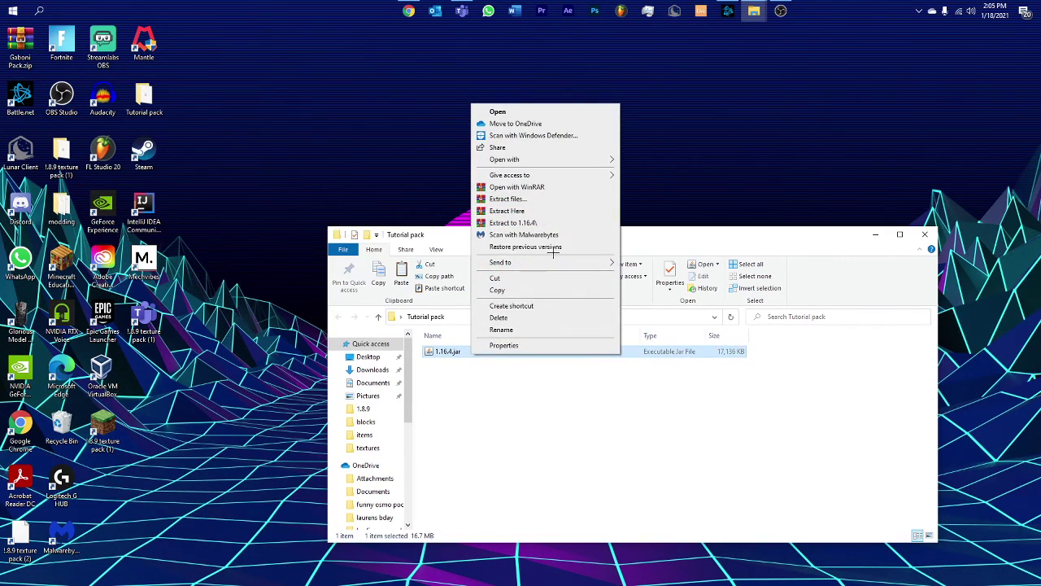
- Extract 1.16.4.jar with WinRAR into a new 1.16.4 folder beside it
{"action": "left_click", "coordinate": [502, 198]}
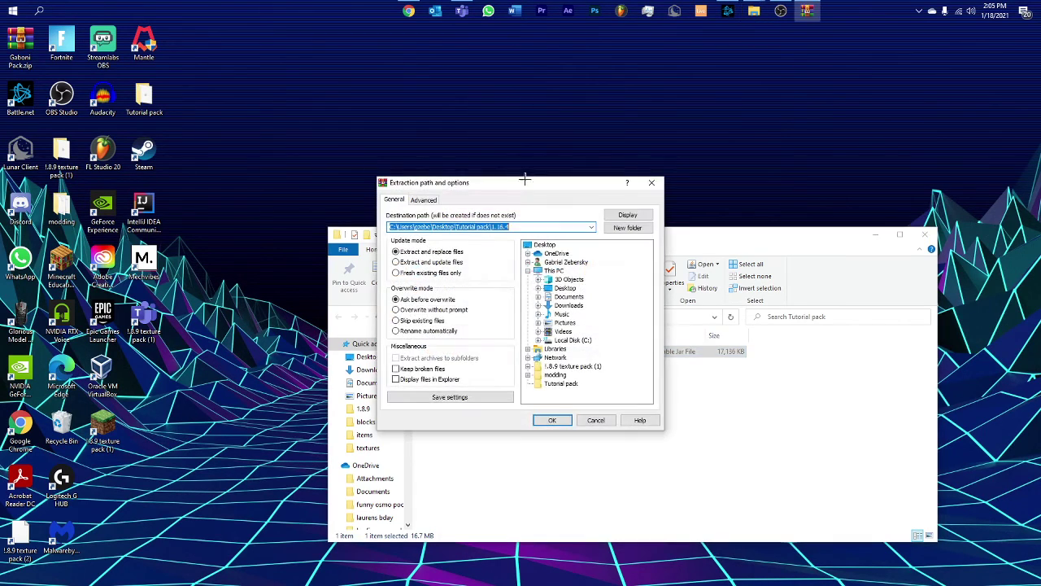
{"action": "left_click", "coordinate": [529, 227]}
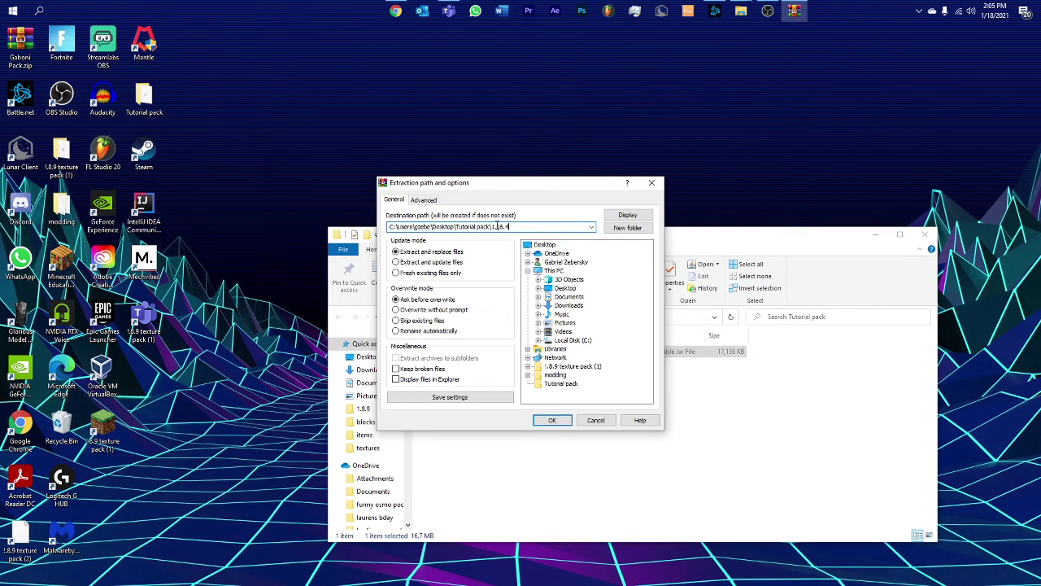
{"action": "left_click", "coordinate": [551, 419]}
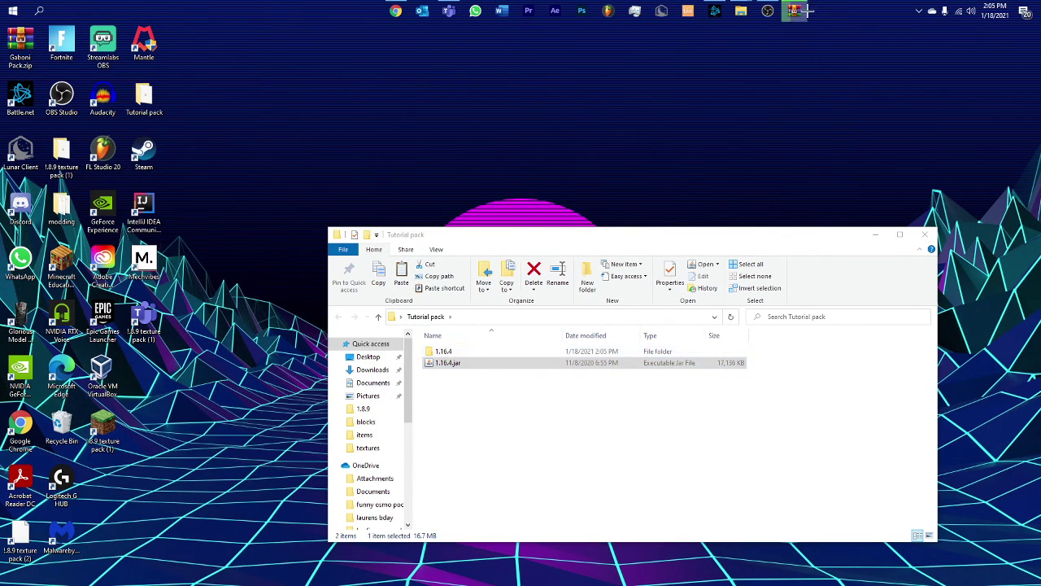
- In the extracted 1.16.4 folder, delete every item except the assets folder
{"action": "mouse_move", "coordinate": [797, 10]}
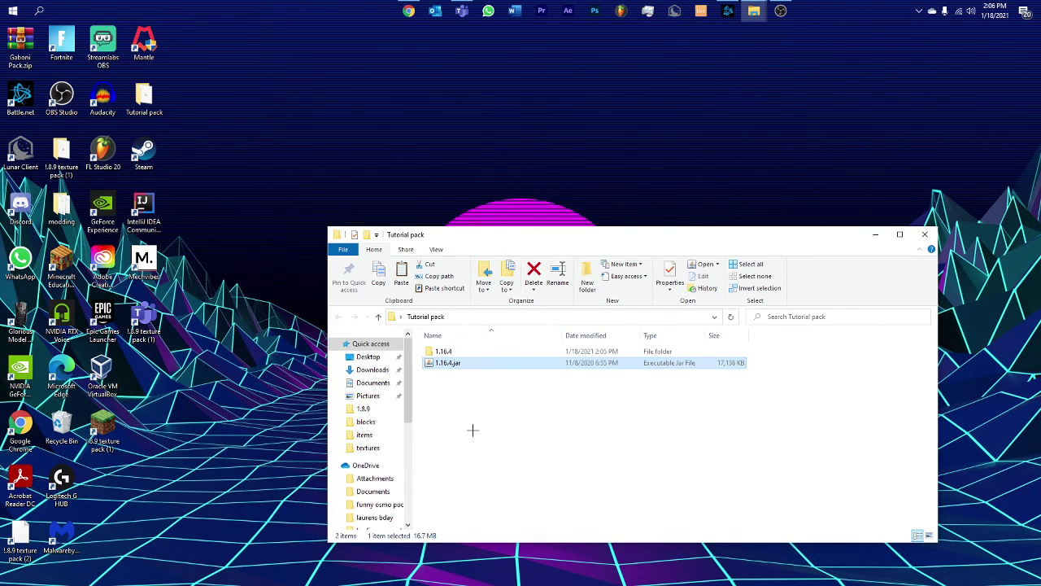
{"action": "double_click", "coordinate": [445, 351]}
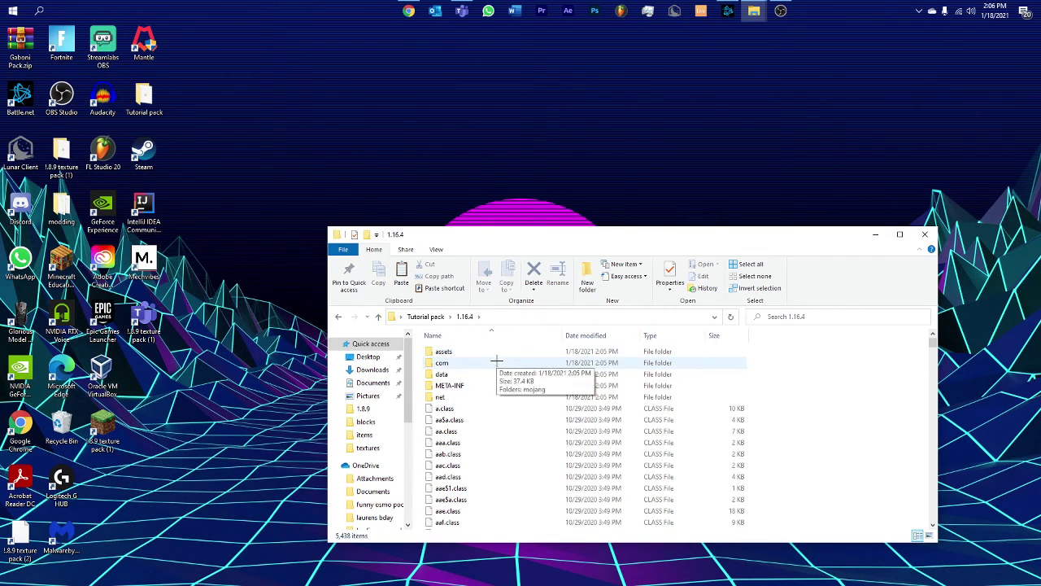
{"action": "key", "text": "ctrl+a"}
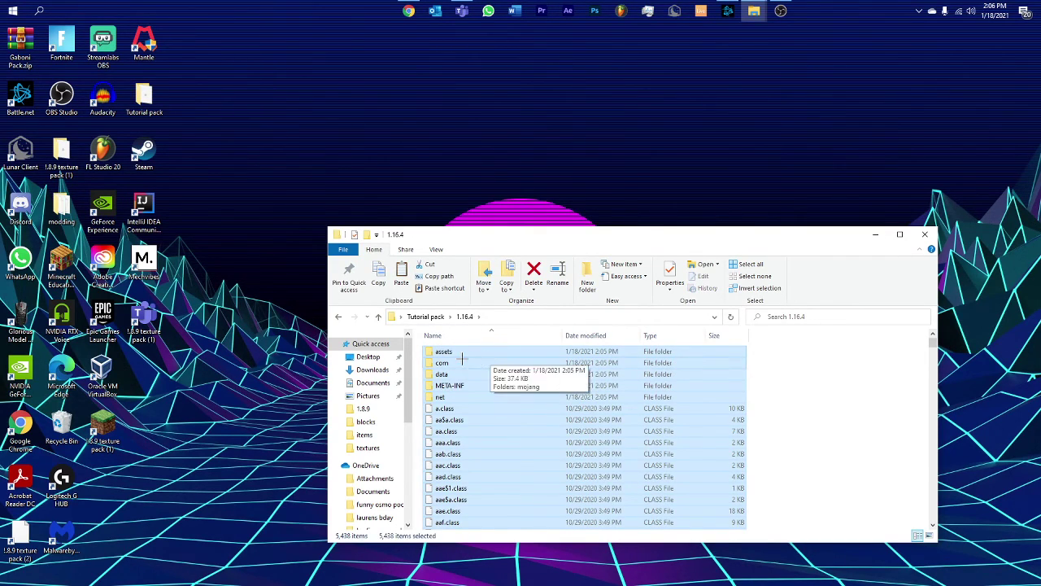
{"action": "left_click", "coordinate": [464, 350]}
{"action": "key", "text": "ctrl+a"}
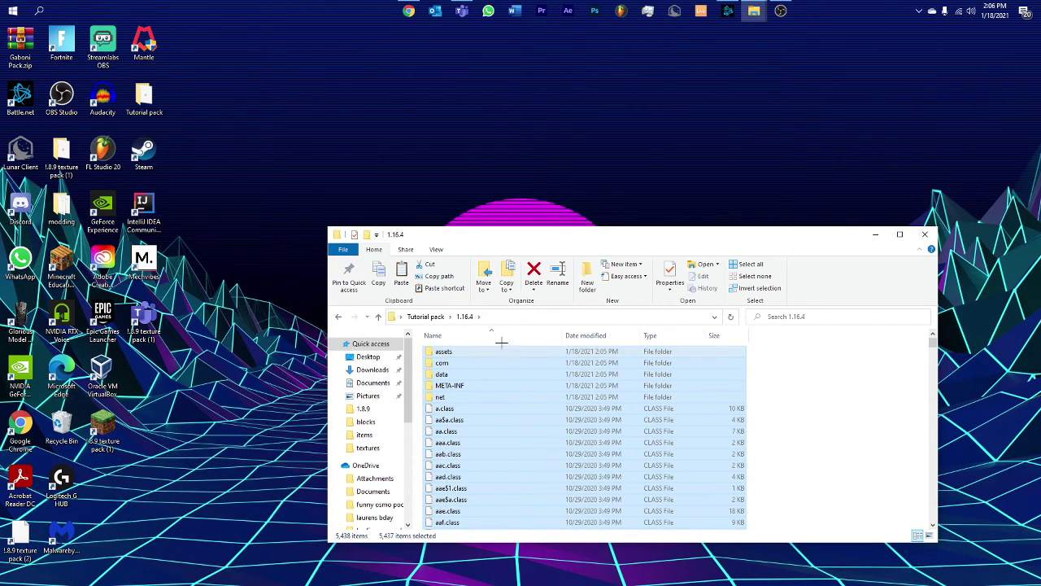
{"action": "left_click", "coordinate": [473, 351], "text": "ctrl"}
{"action": "scroll", "coordinate": [540, 396], "scroll_direction": "down", "scroll_amount": 2}
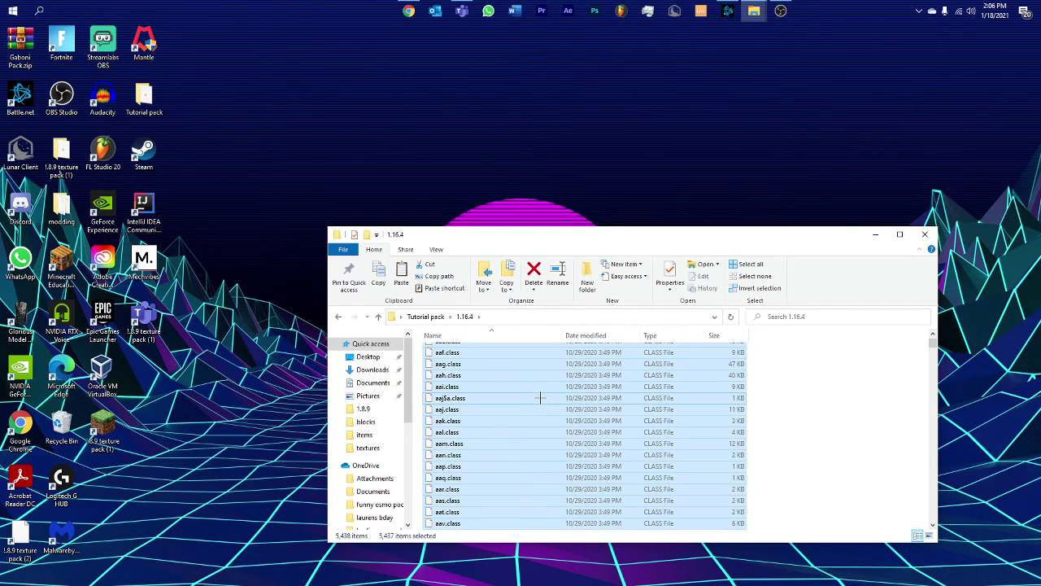
{"action": "scroll", "coordinate": [541, 397], "scroll_direction": "up", "scroll_amount": 2}
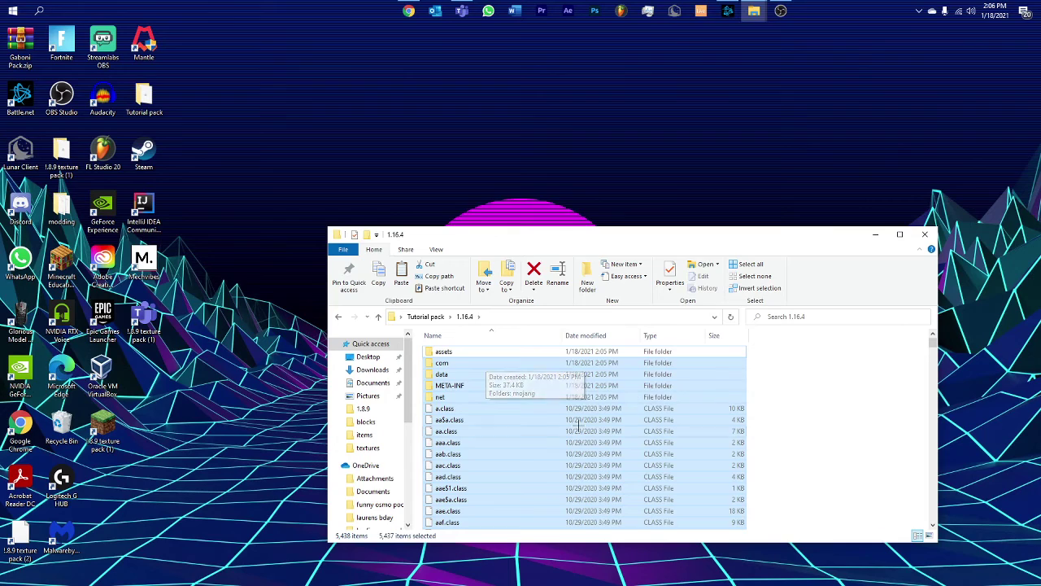
{"action": "right_click", "coordinate": [578, 424]}
{"action": "left_click", "coordinate": [627, 391]}
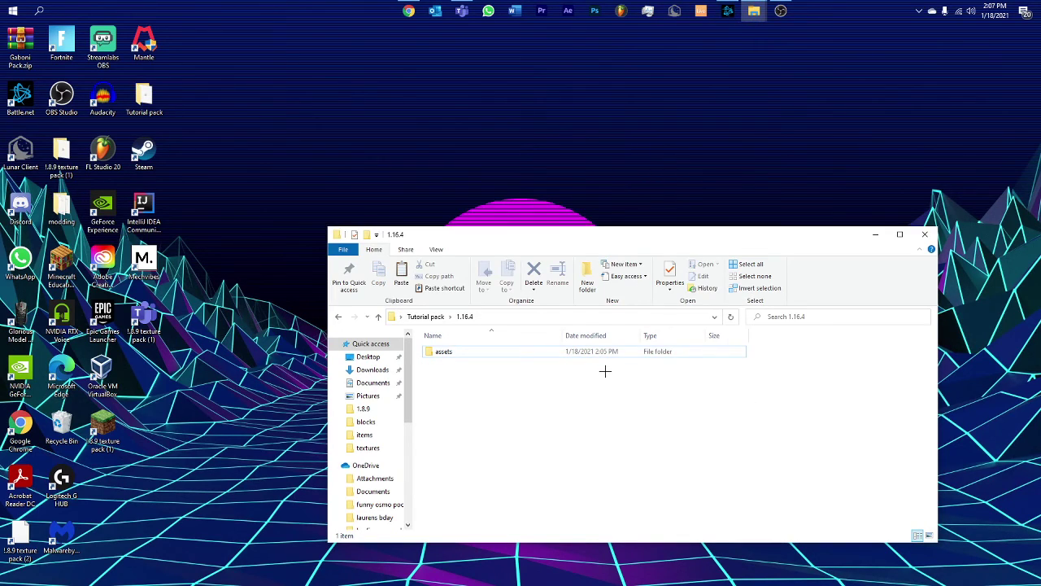
- Navigate through assets > minecraft > textures into the item textures folder
{"action": "left_click", "coordinate": [611, 356]}
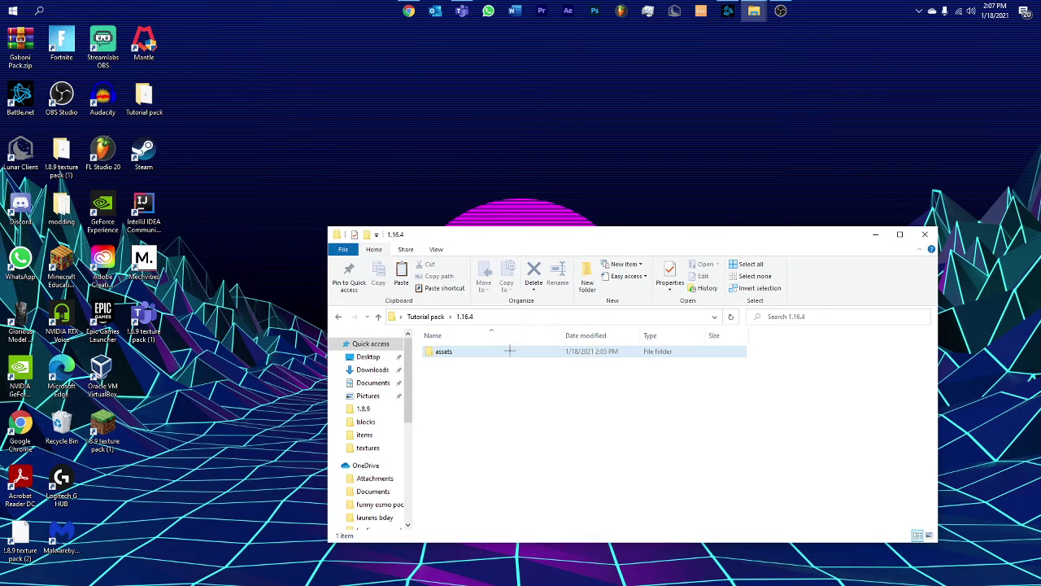
{"action": "key", "text": "Delete"}
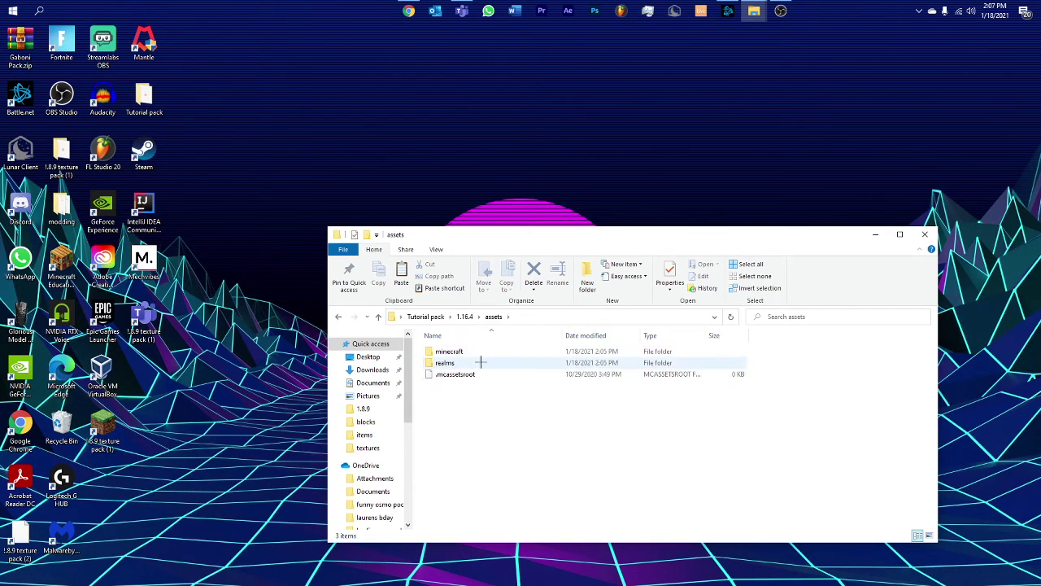
{"action": "left_click", "coordinate": [479, 358]}
{"action": "double_click", "coordinate": [479, 353]}
{"action": "double_click", "coordinate": [462, 430]}
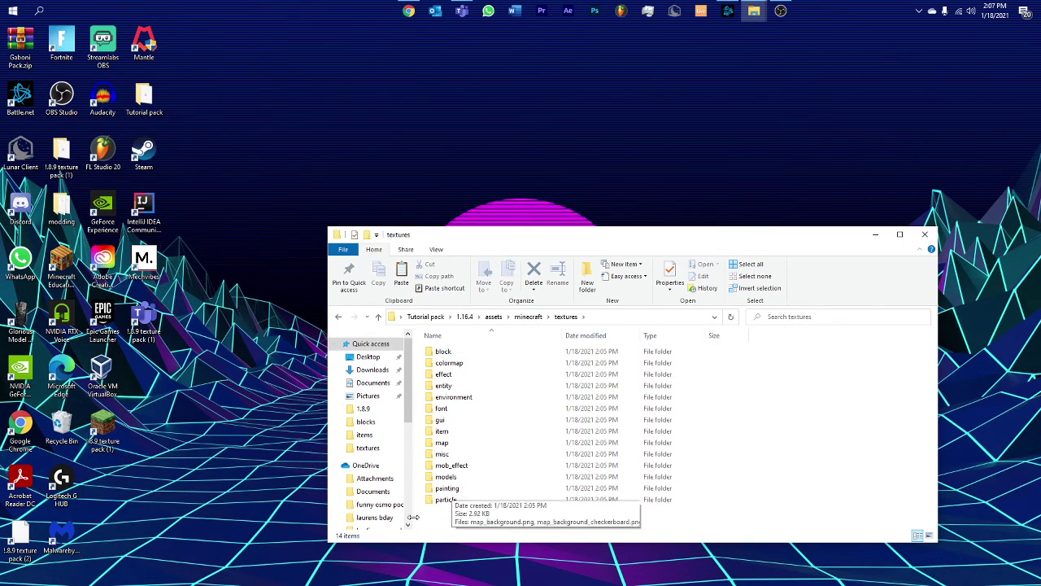
{"action": "double_click", "coordinate": [458, 432]}
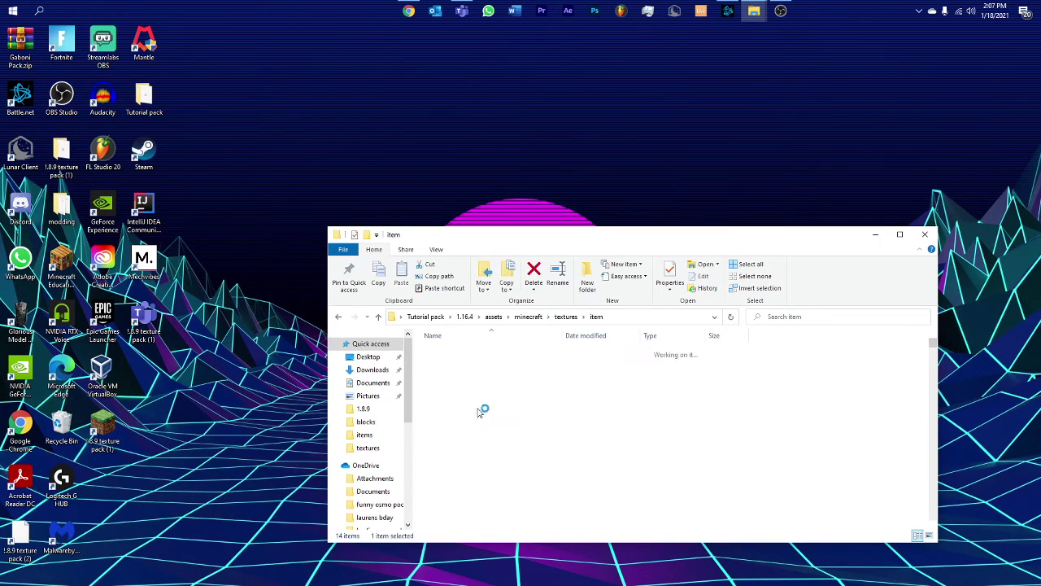
{"action": "key", "text": "alt+Left"}
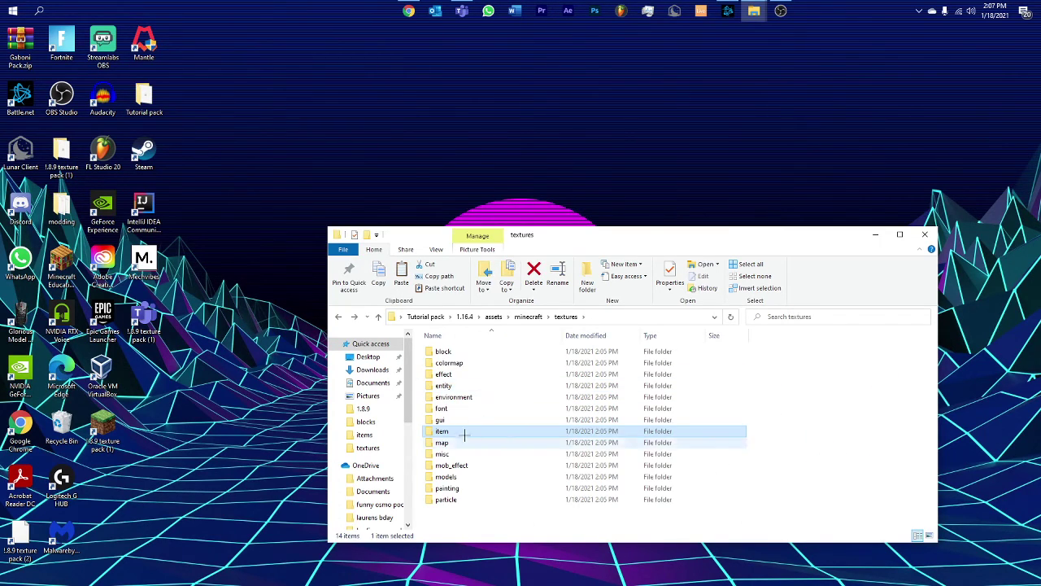
{"action": "double_click", "coordinate": [455, 432]}
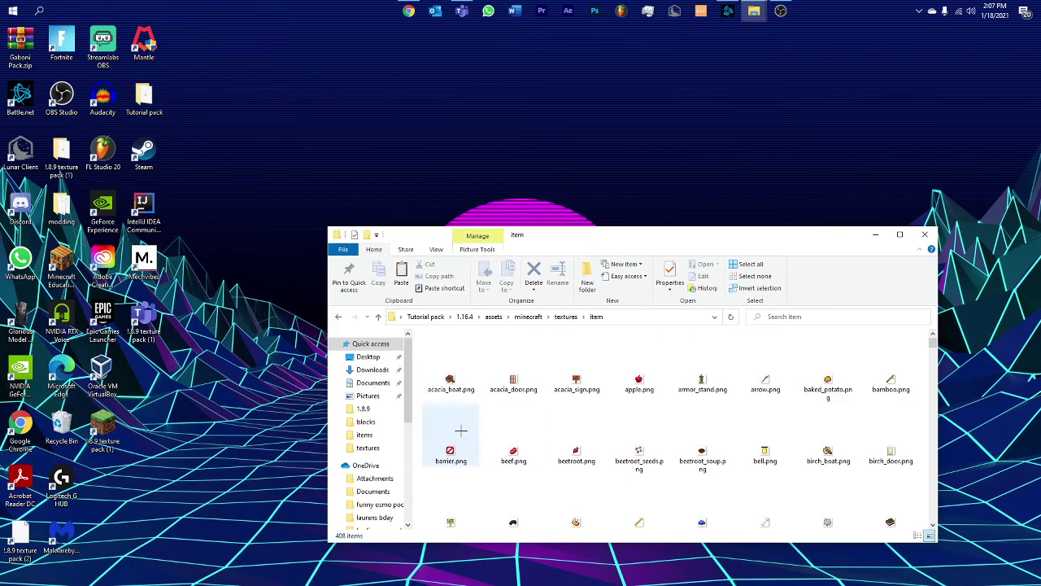
- Open the apple.png texture in paint.net using Open with
{"action": "left_click", "coordinate": [641, 381]}
{"action": "left_click", "coordinate": [701, 381]}
{"action": "left_click", "coordinate": [638, 376]}
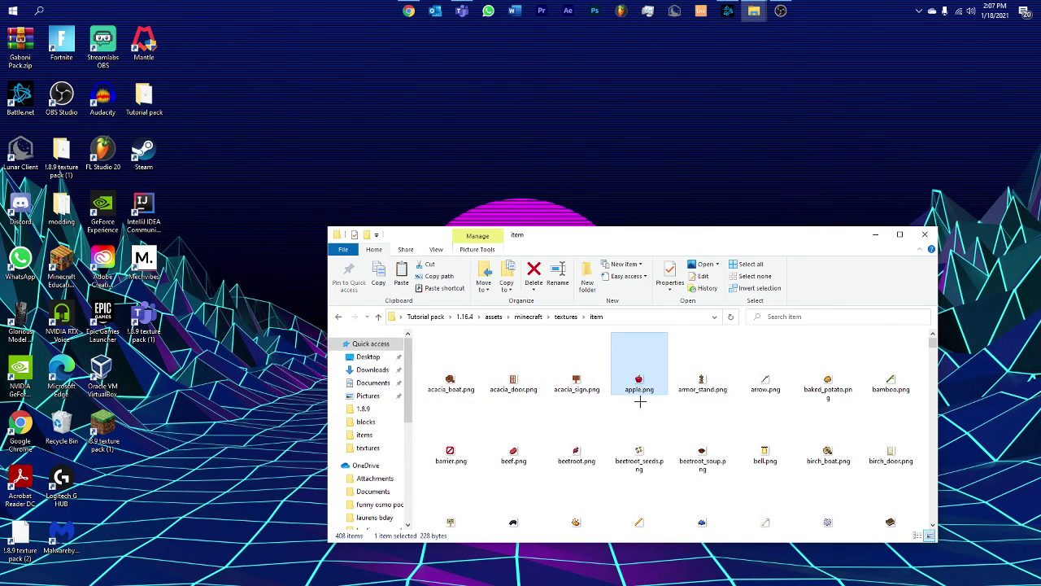
{"action": "right_click", "coordinate": [646, 388]}
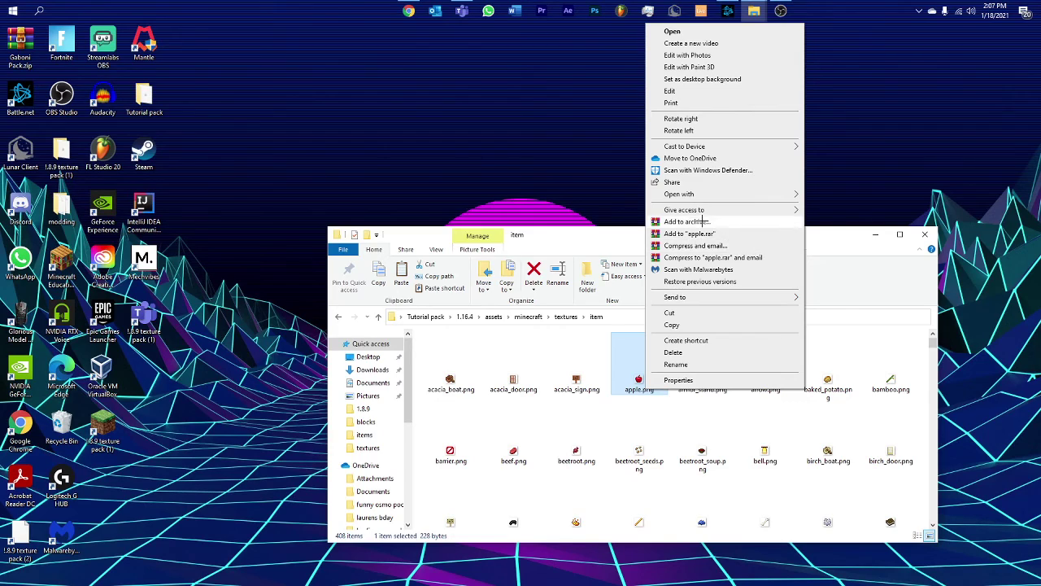
{"action": "mouse_move", "coordinate": [713, 193]}
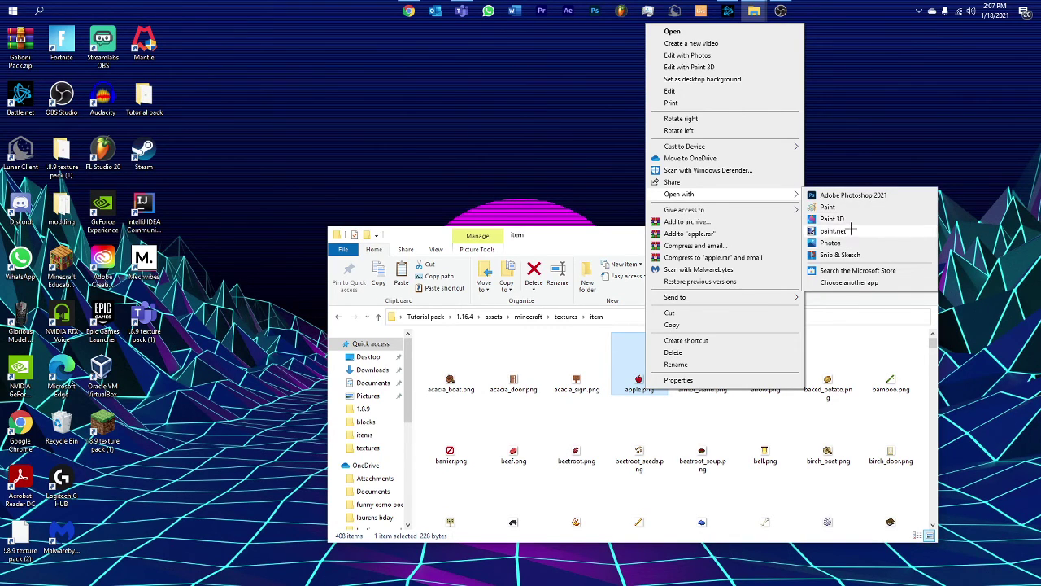
{"action": "left_click", "coordinate": [851, 223]}
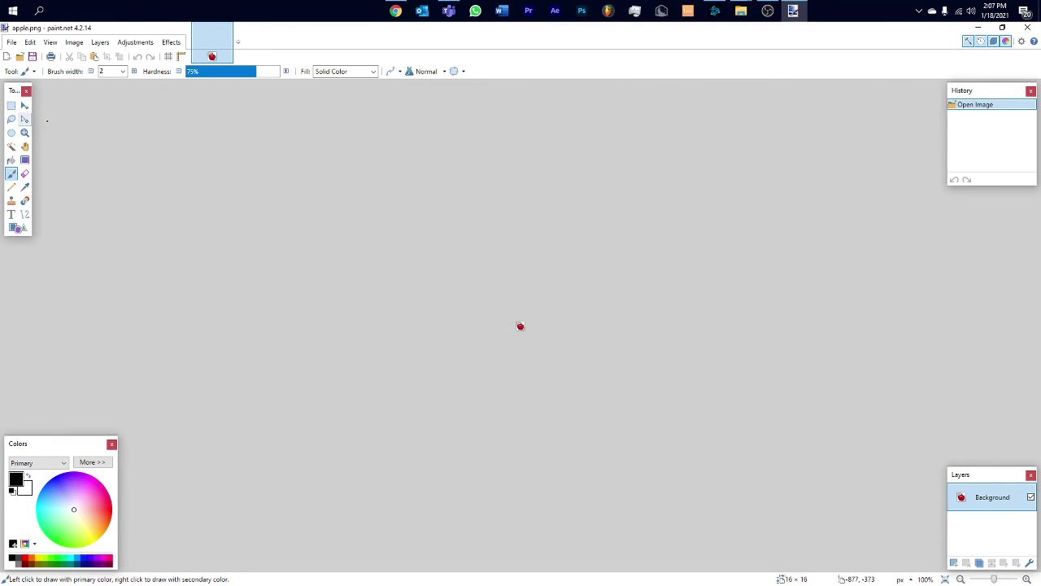
- Zoom in and paint the apple's body bright green with the Pencil tool
{"action": "key", "text": "z"}
{"action": "left_click", "coordinate": [520, 327]}
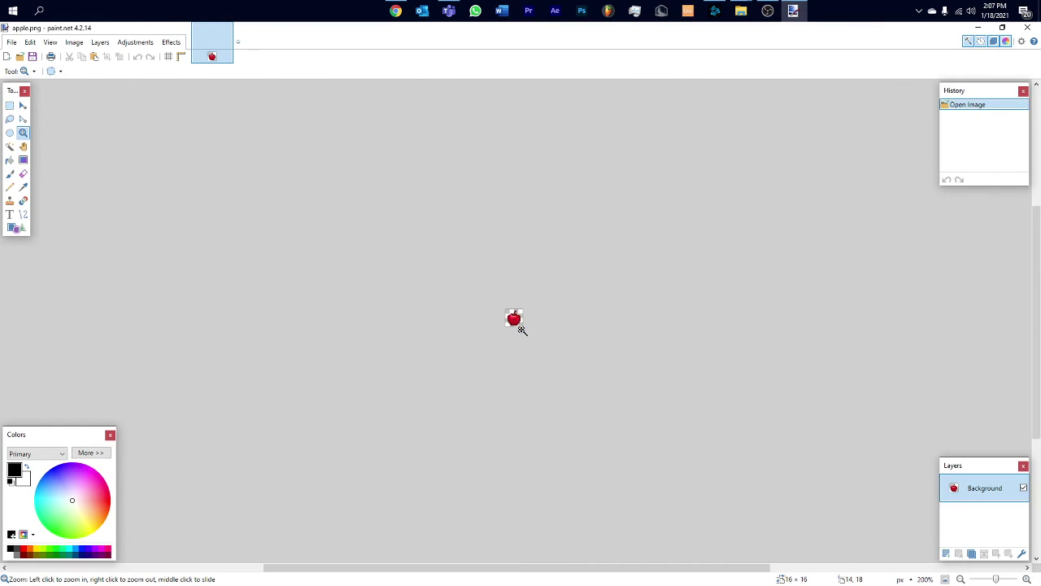
{"action": "left_click", "coordinate": [521, 327]}
{"action": "left_click", "coordinate": [520, 327]}
{"action": "left_click", "coordinate": [521, 327]}
{"action": "left_click", "coordinate": [508, 308]}
{"action": "left_click", "coordinate": [529, 313]}
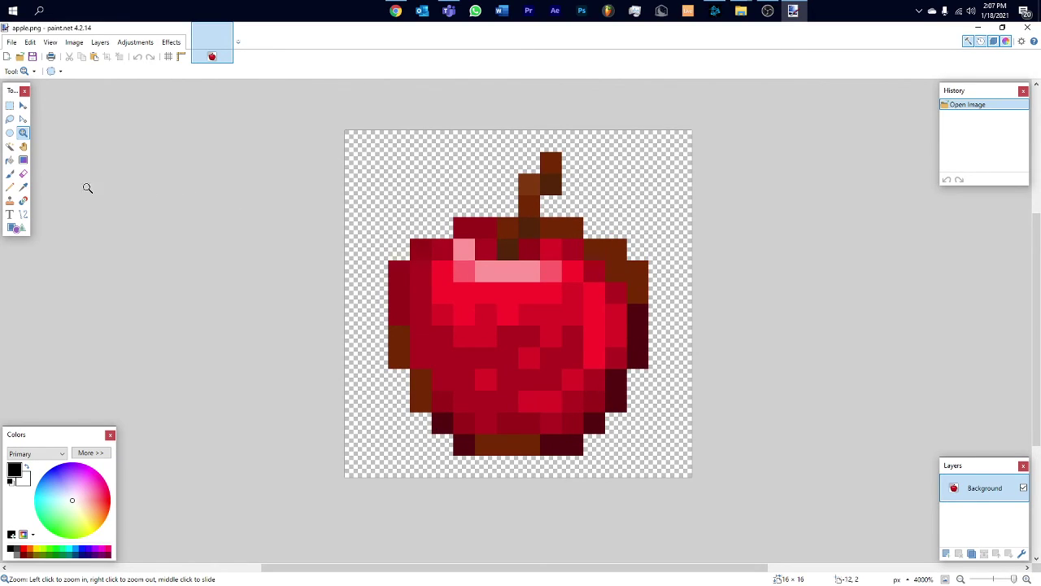
{"action": "left_click", "coordinate": [10, 188]}
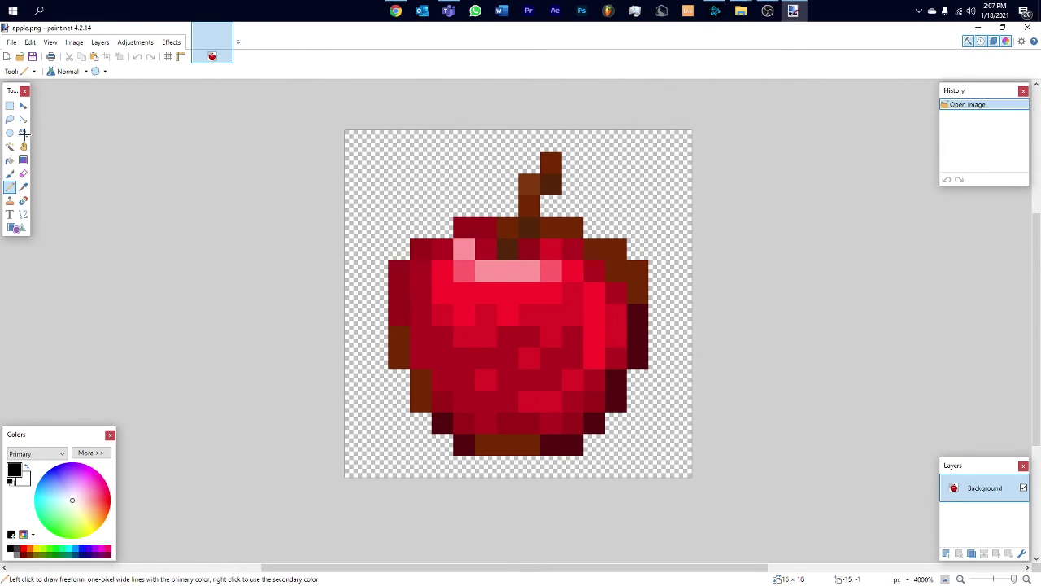
{"action": "left_click", "coordinate": [99, 495]}
{"action": "left_click_drag", "start_coordinate": [68, 514], "coordinate": [51, 534]}
{"action": "mouse_move", "coordinate": [487, 423]}
{"action": "left_mouse_down"}
{"action": "mouse_move", "coordinate": [559, 427]}
{"action": "mouse_move", "coordinate": [569, 418]}
{"action": "mouse_move", "coordinate": [568, 401]}
{"action": "mouse_move", "coordinate": [588, 400]}
{"action": "mouse_move", "coordinate": [608, 354]}
{"action": "mouse_move", "coordinate": [616, 288]}
{"action": "left_mouse_up"}
{"action": "mouse_move", "coordinate": [476, 417]}
{"action": "left_mouse_down"}
{"action": "mouse_move", "coordinate": [424, 340]}
{"action": "mouse_move", "coordinate": [428, 293]}
{"action": "mouse_move", "coordinate": [439, 296]}
{"action": "left_mouse_up"}
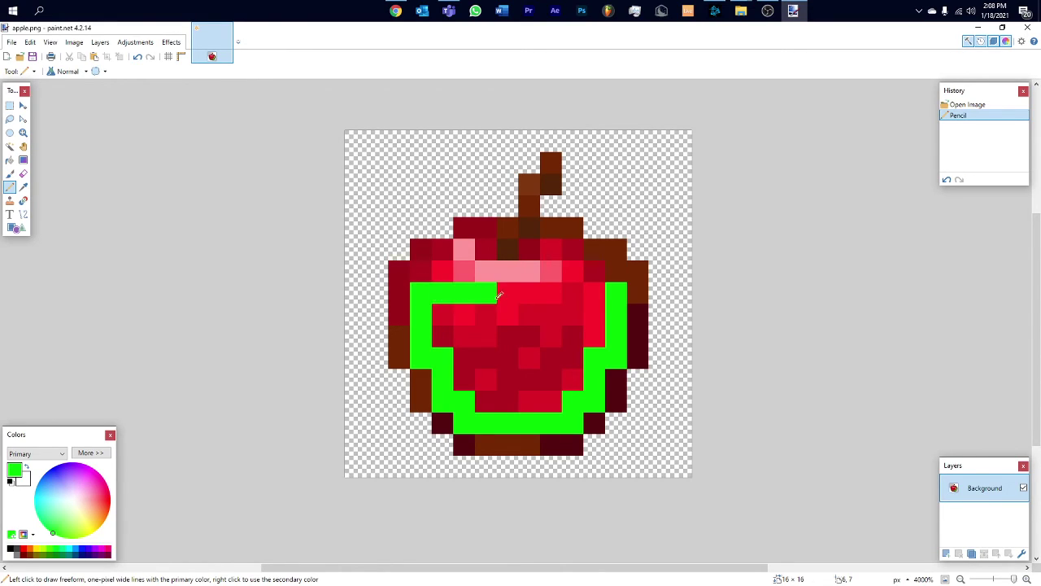
{"action": "mouse_move", "coordinate": [501, 295]}
{"action": "left_mouse_down"}
{"action": "mouse_move", "coordinate": [606, 299]}
{"action": "mouse_move", "coordinate": [605, 323]}
{"action": "mouse_move", "coordinate": [565, 384]}
{"action": "mouse_move", "coordinate": [475, 384]}
{"action": "mouse_move", "coordinate": [499, 413]}
{"action": "mouse_move", "coordinate": [442, 328]}
{"action": "mouse_move", "coordinate": [589, 312]}
{"action": "mouse_move", "coordinate": [539, 363]}
{"action": "mouse_move", "coordinate": [528, 326]}
{"action": "mouse_move", "coordinate": [537, 371]}
{"action": "mouse_move", "coordinate": [516, 325]}
{"action": "mouse_move", "coordinate": [534, 318]}
{"action": "mouse_move", "coordinate": [489, 316]}
{"action": "mouse_move", "coordinate": [483, 341]}
{"action": "mouse_move", "coordinate": [460, 342]}
{"action": "mouse_move", "coordinate": [487, 358]}
{"action": "left_mouse_up"}
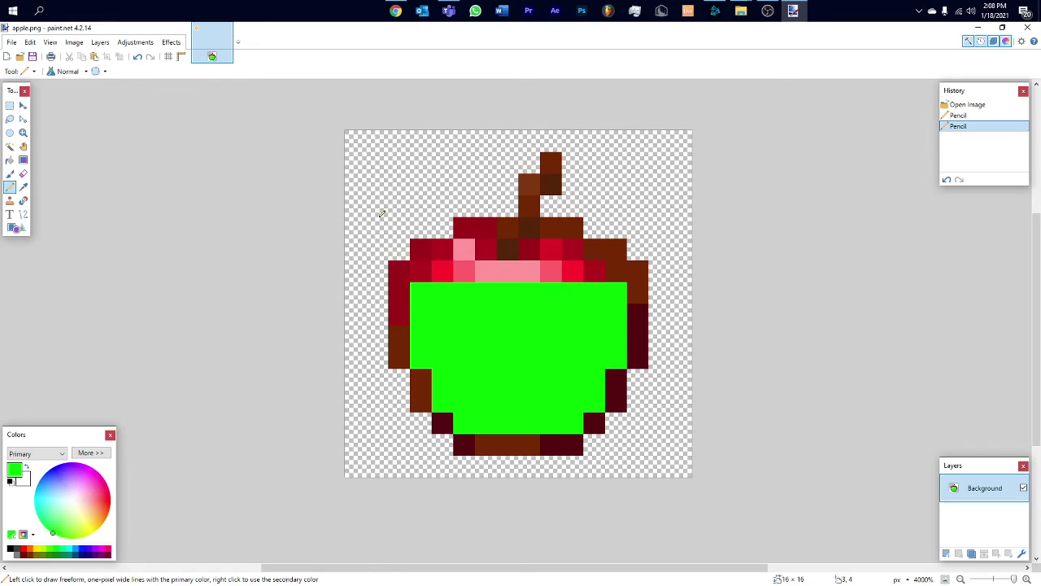
- Paint light-green bands along the top and bottom rows of the green area
{"action": "left_click", "coordinate": [50, 516]}
{"action": "mouse_move", "coordinate": [486, 416]}
{"action": "left_mouse_down"}
{"action": "mouse_move", "coordinate": [476, 420]}
{"action": "mouse_move", "coordinate": [553, 422]}
{"action": "mouse_move", "coordinate": [573, 400]}
{"action": "mouse_move", "coordinate": [597, 400]}
{"action": "left_mouse_up"}
{"action": "left_click_drag", "start_coordinate": [454, 405], "coordinate": [444, 381]}
{"action": "left_click_drag", "start_coordinate": [605, 382], "coordinate": [599, 377]}
{"action": "left_click_drag", "start_coordinate": [423, 286], "coordinate": [593, 291]}
{"action": "left_click", "coordinate": [614, 292]}
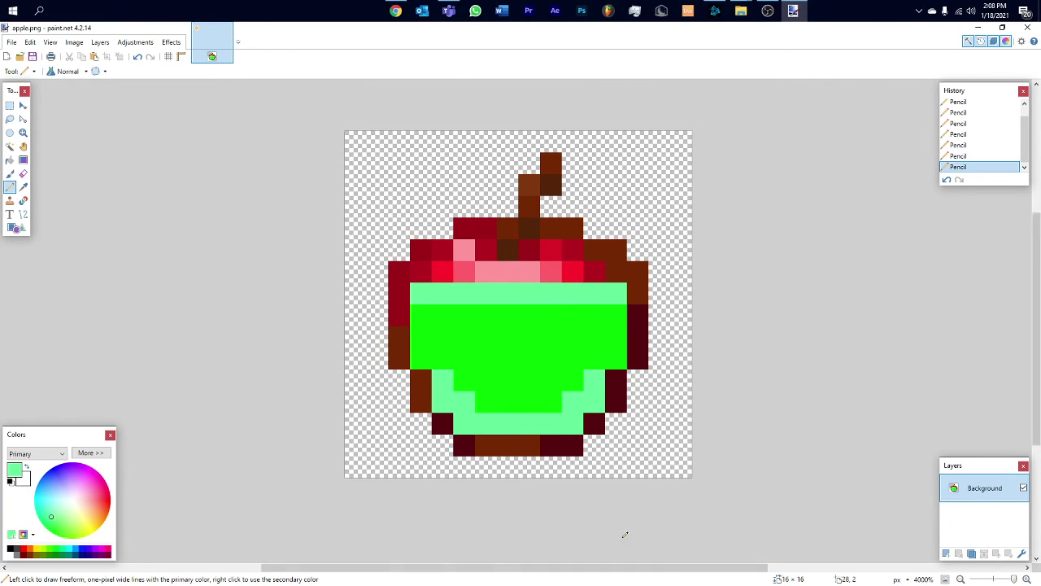
- Resize the image to 256 × 256 pixels with aspect ratio kept
{"action": "left_click", "coordinate": [75, 42]}
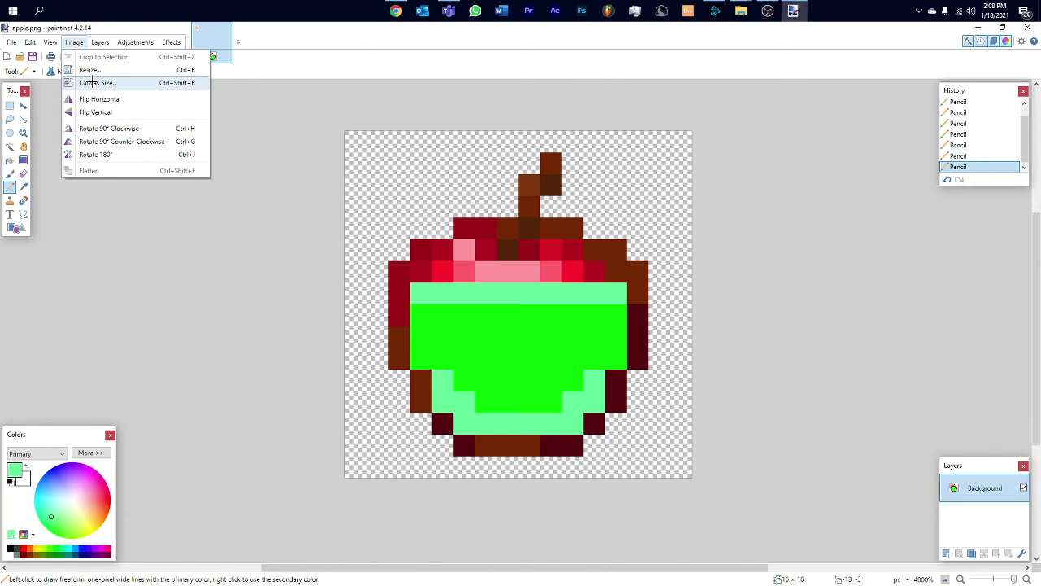
{"action": "left_click", "coordinate": [96, 70]}
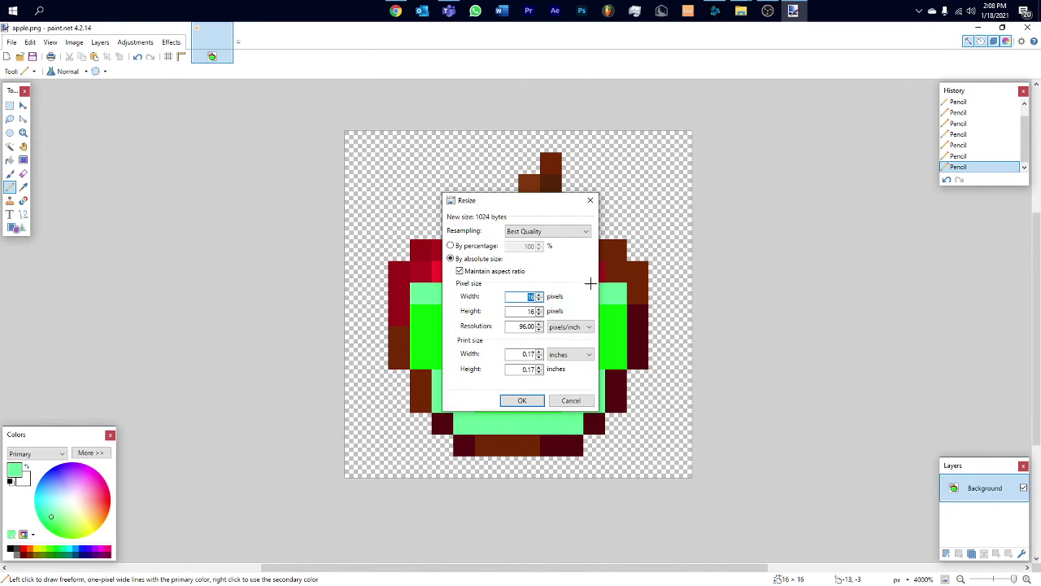
{"action": "type", "text": "256"}
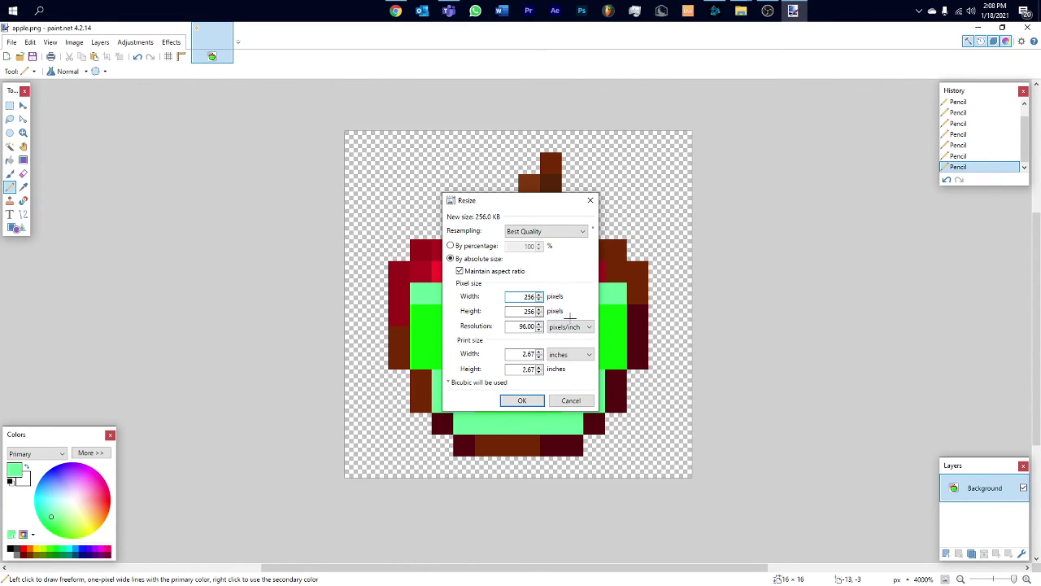
{"action": "left_click", "coordinate": [521, 400]}
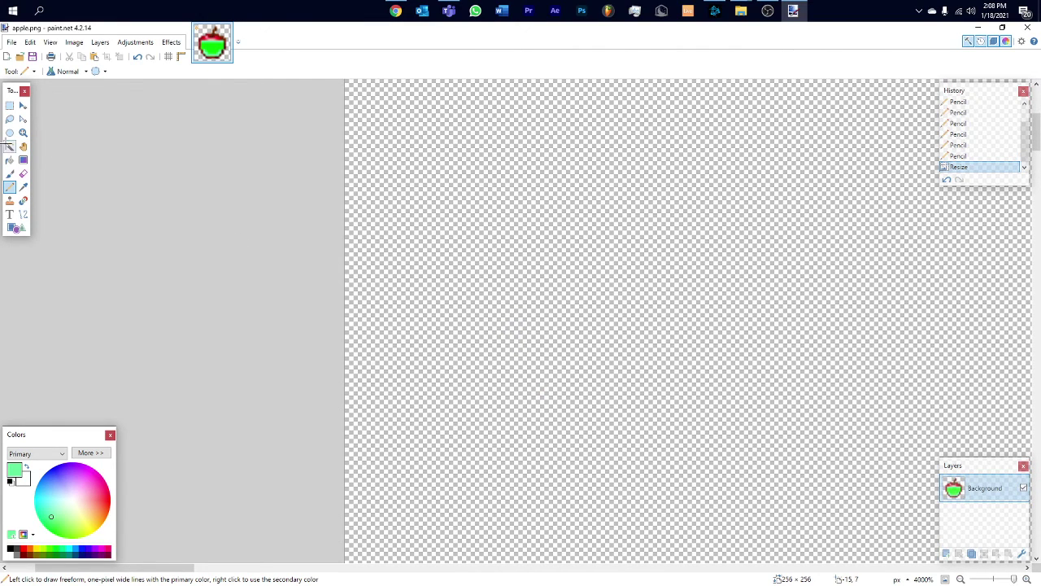
- Zoom out to view the whole 256 × 256 apple
{"action": "left_click", "coordinate": [23, 133]}
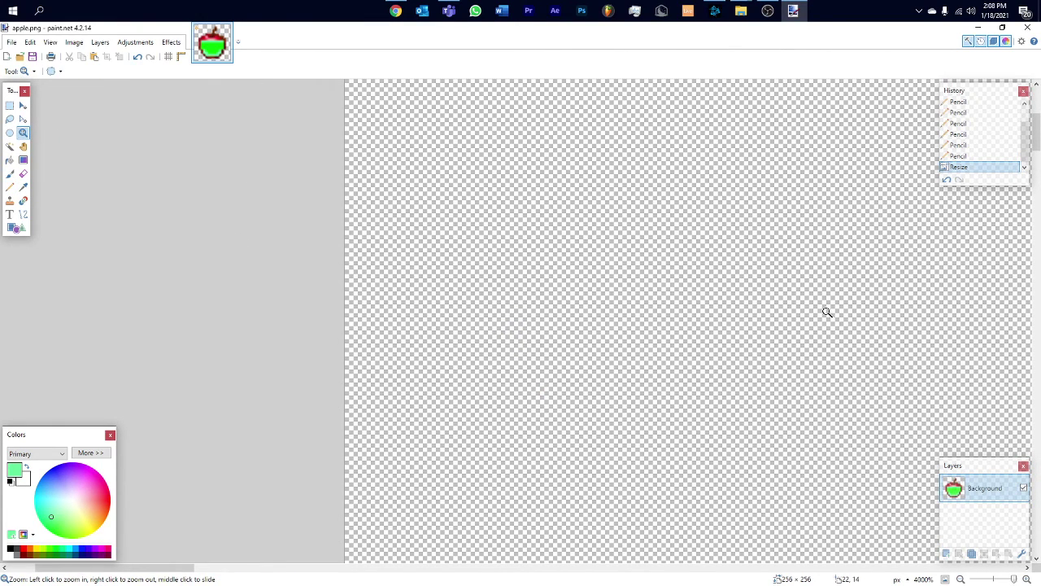
{"action": "right_click", "coordinate": [738, 321]}
{"action": "right_click", "coordinate": [737, 321]}
{"action": "right_click", "coordinate": [738, 321]}
{"action": "right_click", "coordinate": [738, 321]}
{"action": "right_click", "coordinate": [738, 321]}
{"action": "right_click", "coordinate": [738, 322]}
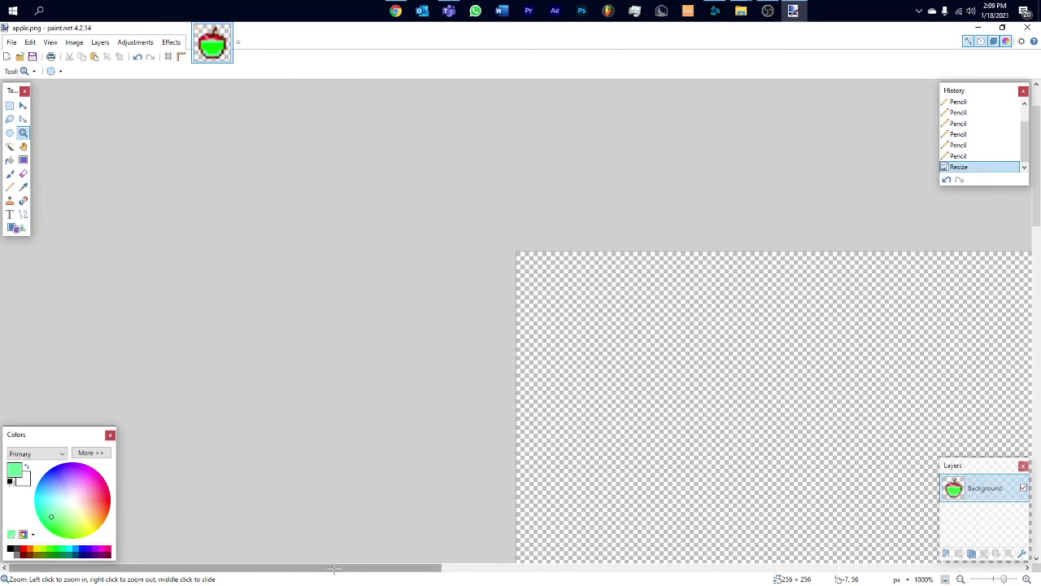
{"action": "left_click_drag", "start_coordinate": [320, 567], "coordinate": [506, 573]}
{"action": "right_click", "coordinate": [644, 448]}
{"action": "right_click", "coordinate": [643, 448]}
{"action": "right_click", "coordinate": [643, 448]}
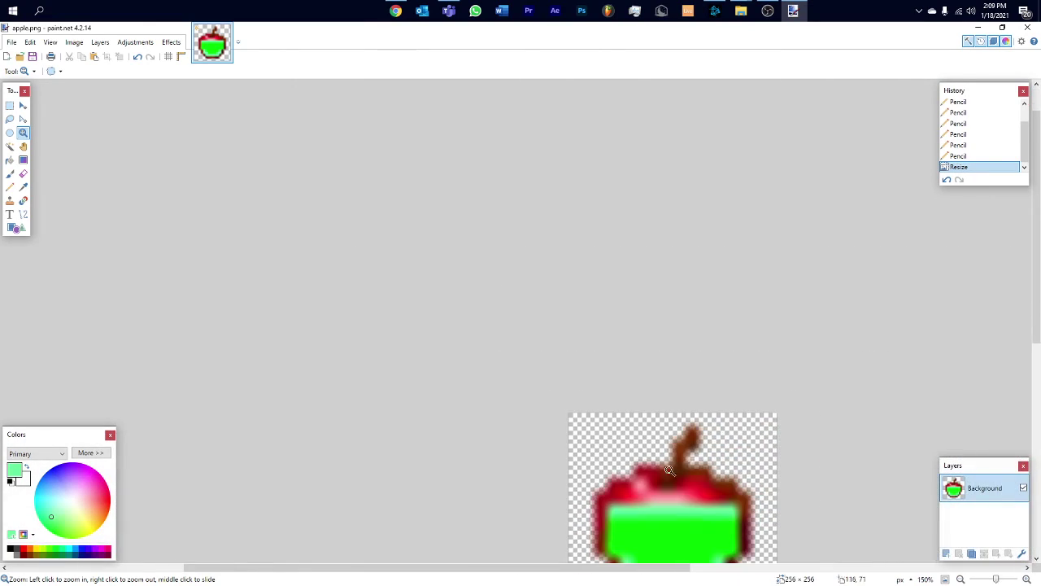
{"action": "left_click_drag", "start_coordinate": [1034, 296], "coordinate": [1017, 372]}
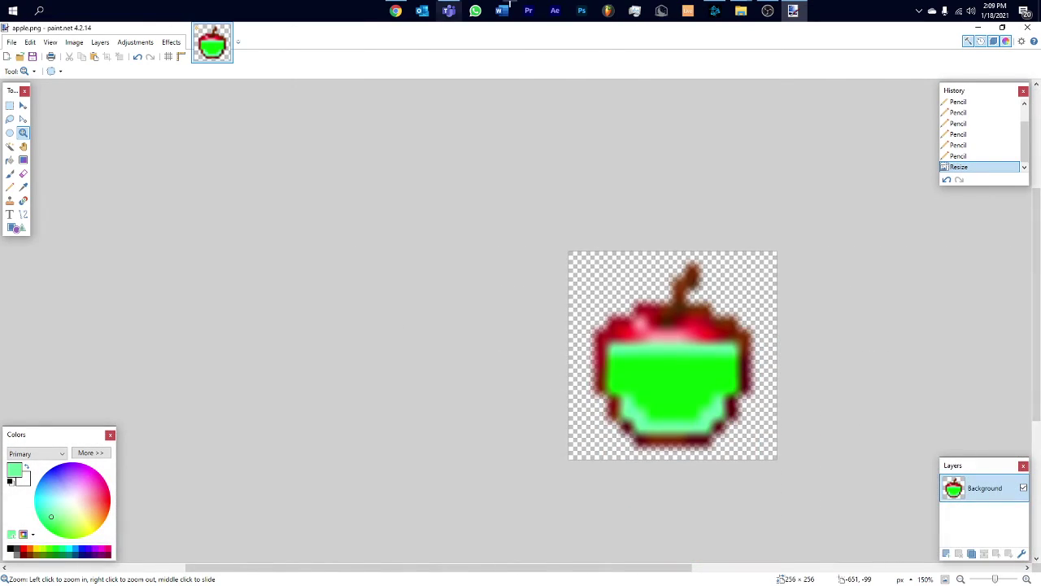
{"action": "left_click", "coordinate": [397, 10]}
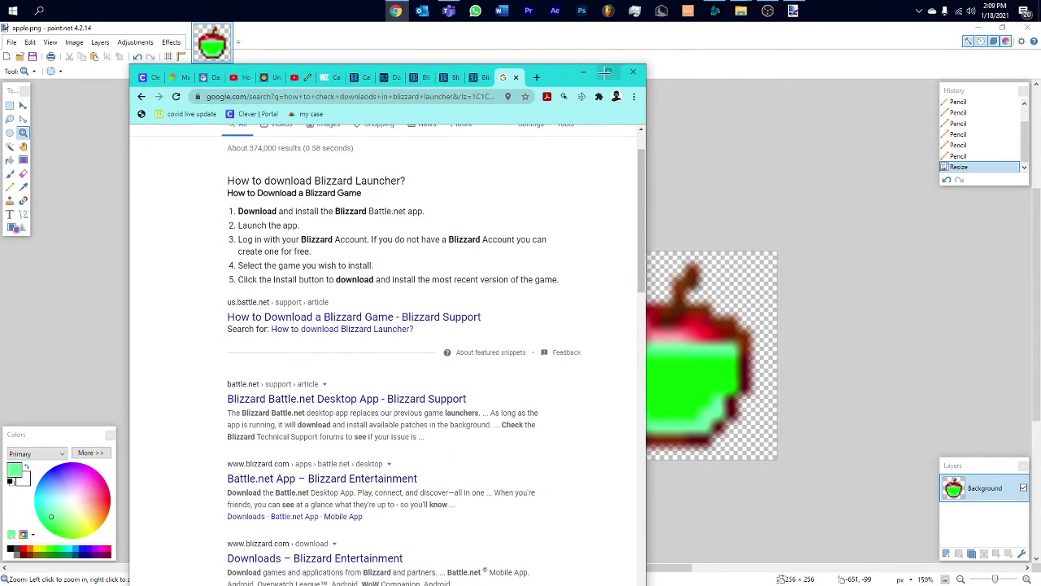
- Search Google in a new Chrome tab for 'cool apple texture minecraft'
{"action": "left_click", "coordinate": [605, 73]}
{"action": "left_click", "coordinate": [932, 31]}
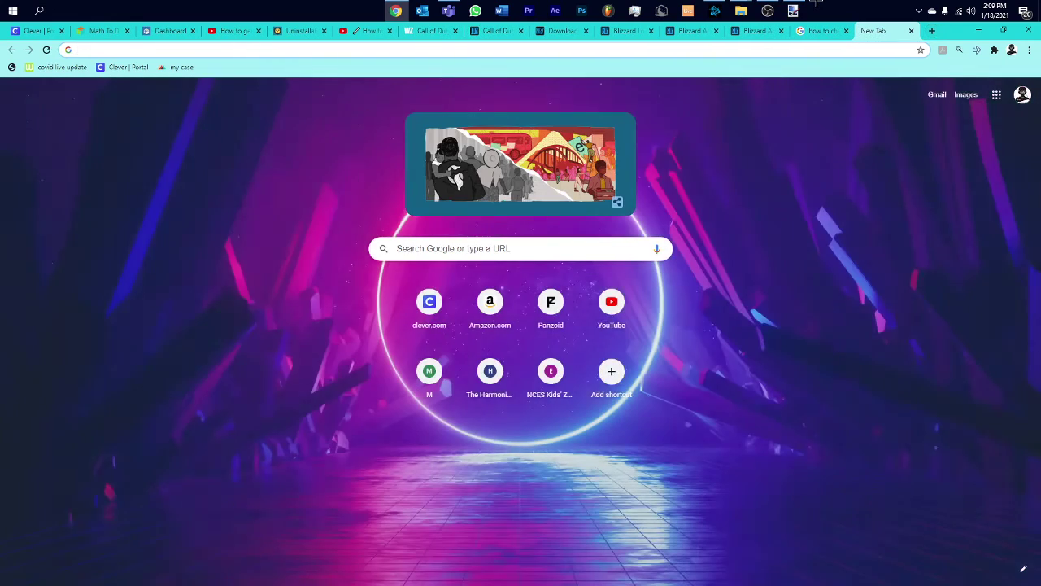
{"action": "type", "text": "cool appl"}
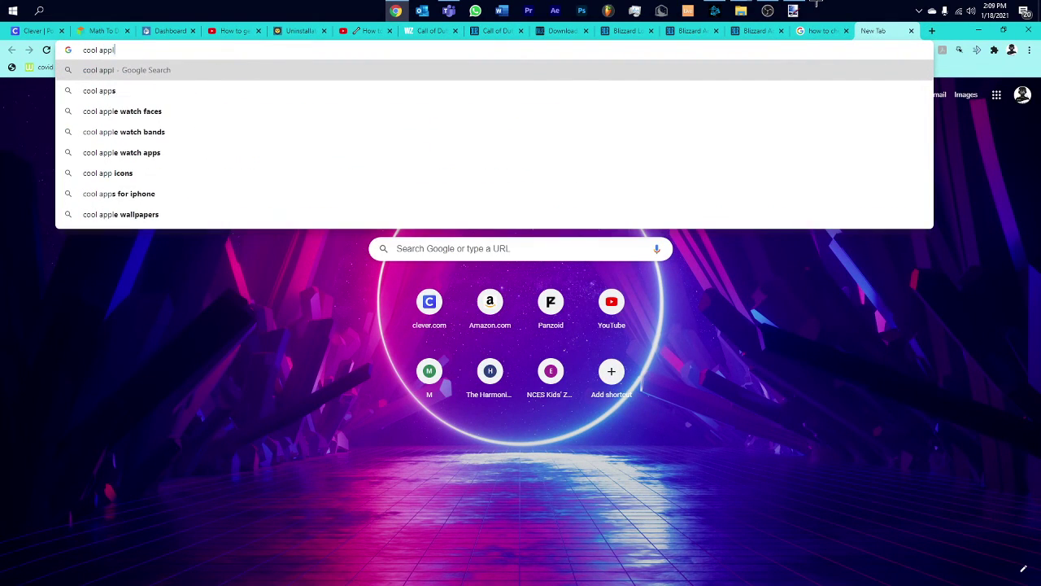
{"action": "type", "text": "e texture minecraft"}
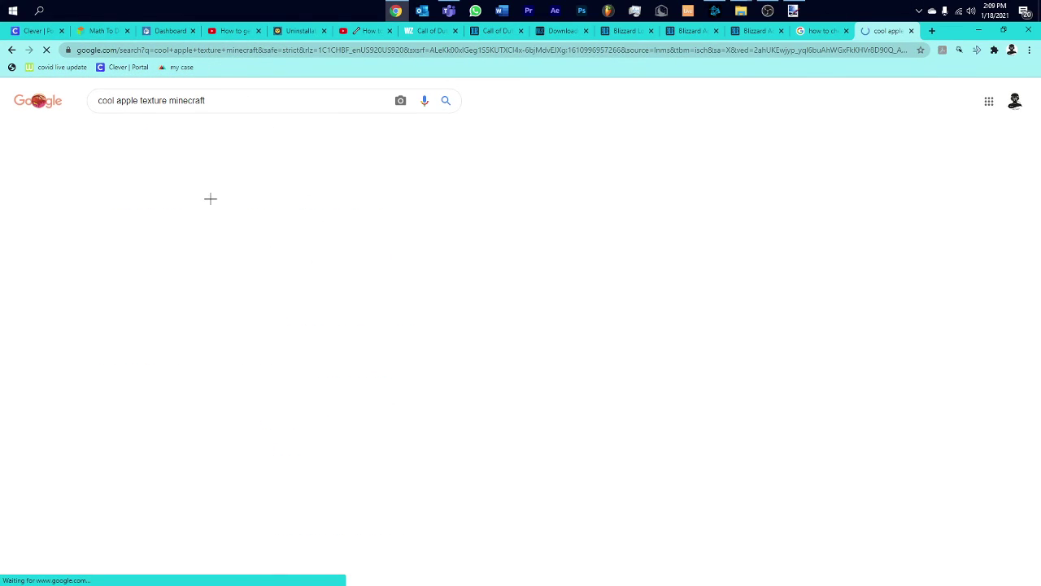
- Copy the golden apple image result and return to paint.net
{"action": "scroll", "coordinate": [203, 284], "scroll_direction": "down", "scroll_amount": 2}
{"action": "left_click", "coordinate": [52, 260]}
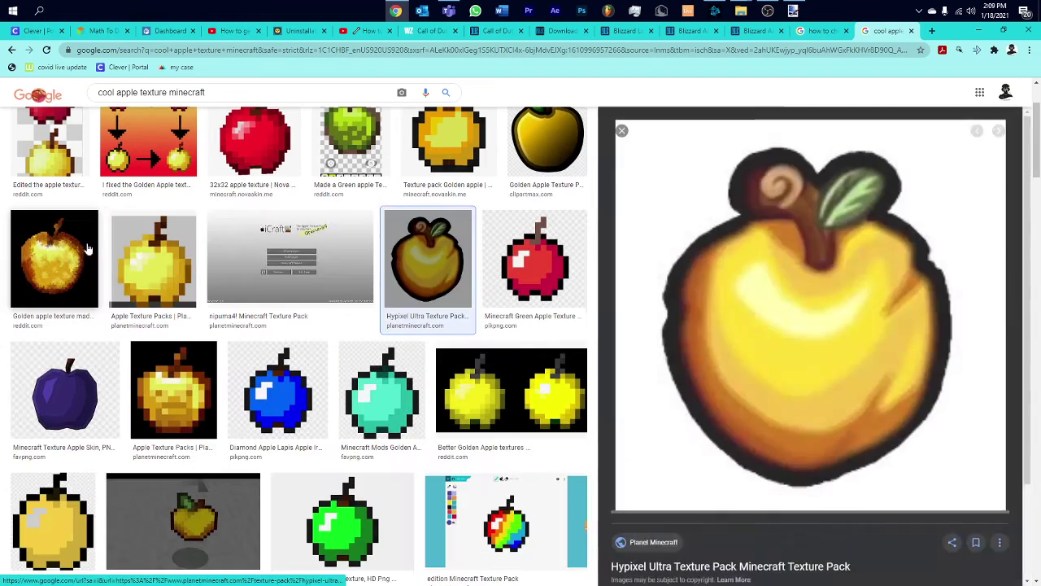
{"action": "right_click", "coordinate": [878, 358]}
{"action": "left_click", "coordinate": [915, 490]}
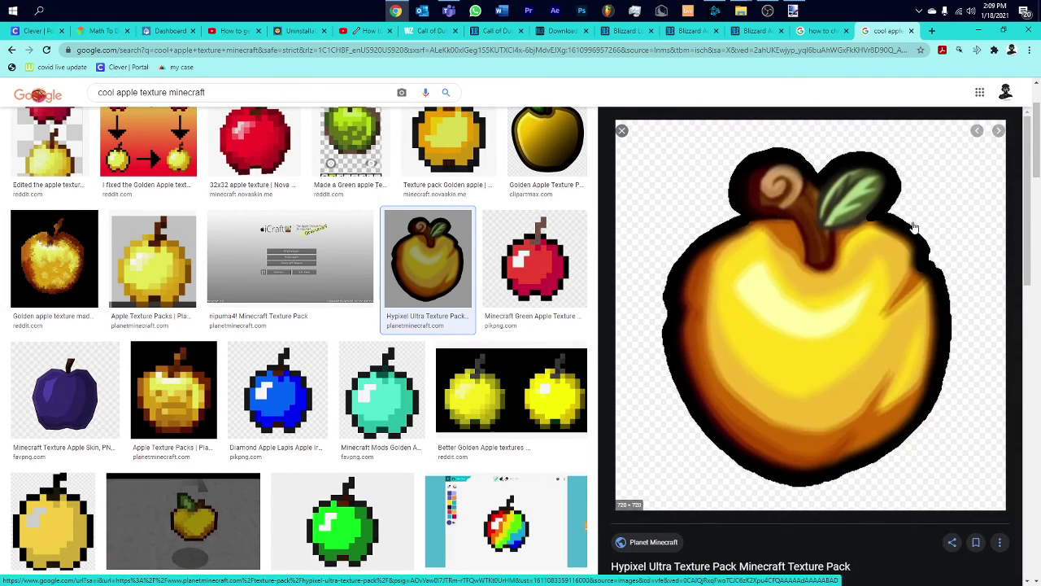
{"action": "left_click", "coordinate": [793, 11]}
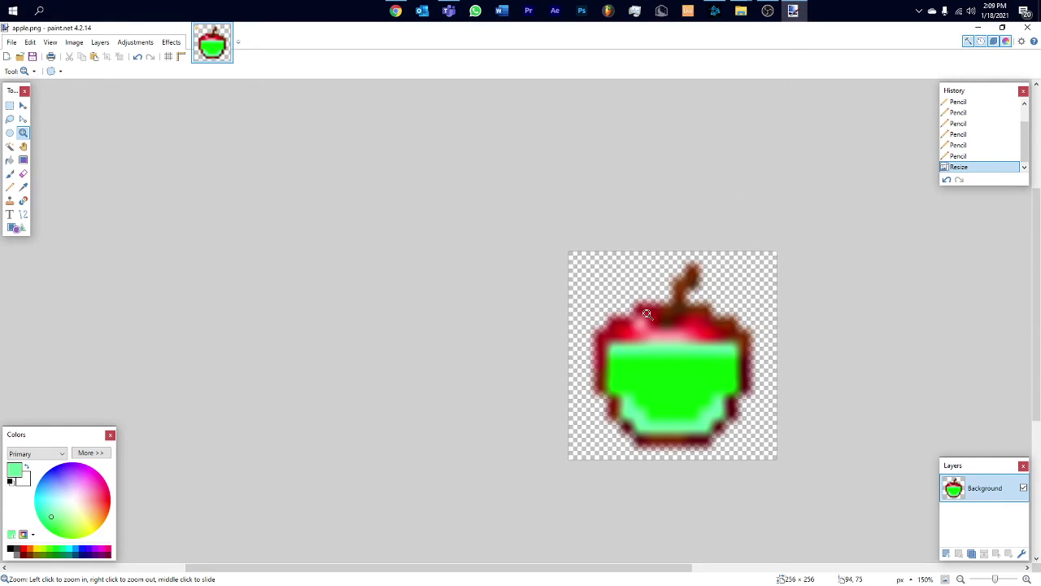
- Paste the golden apple picture, keep the canvas size, and zoom the view out to 50%
{"action": "key", "text": "ctrl+v"}
{"action": "left_click", "coordinate": [501, 408]}
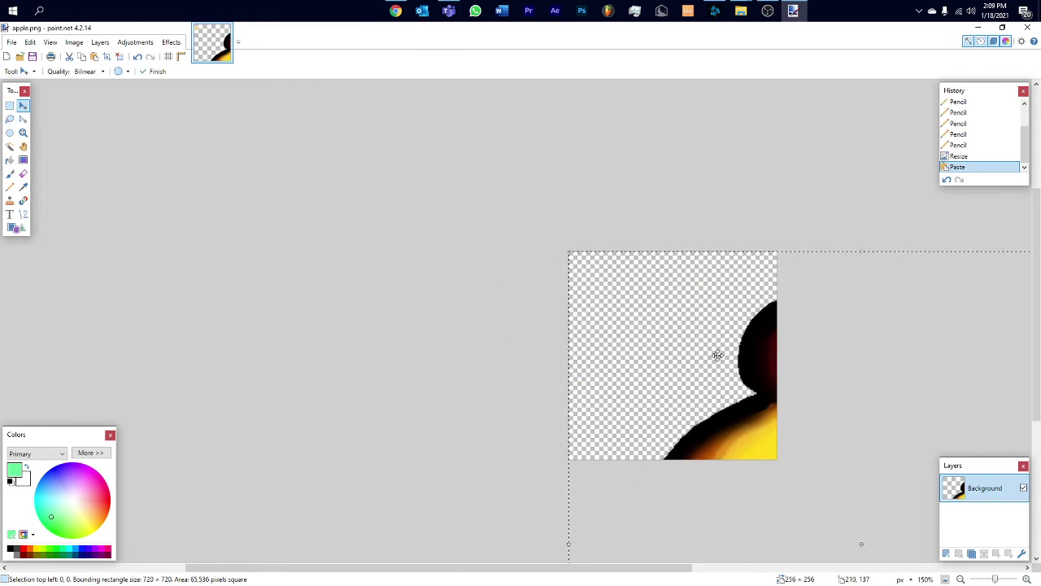
{"action": "scroll", "coordinate": [692, 328], "scroll_direction": "down", "scroll_amount": 3}
{"action": "scroll", "coordinate": [692, 328], "scroll_direction": "up", "scroll_amount": 3}
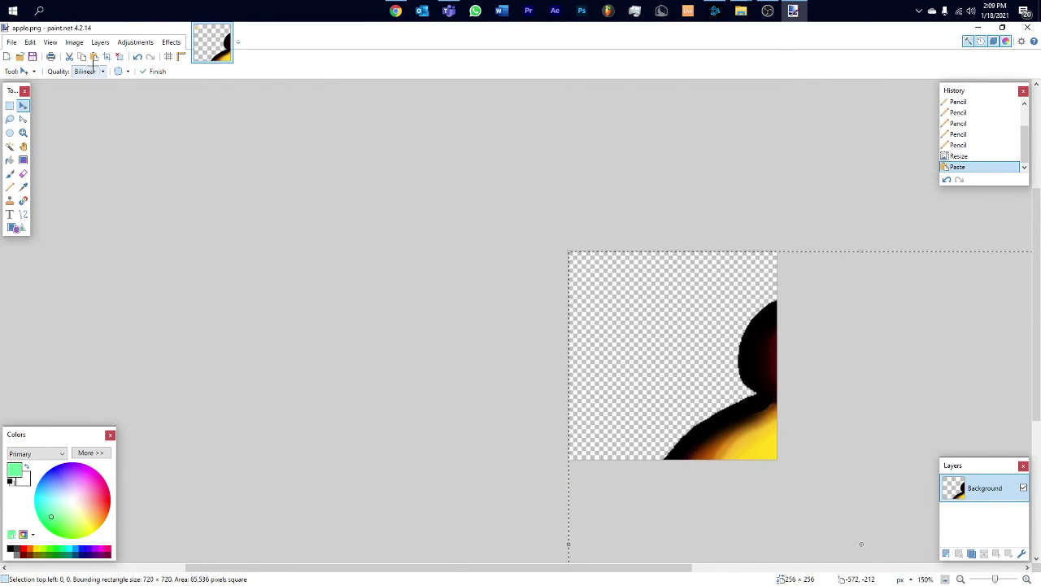
{"action": "scroll", "coordinate": [720, 328], "scroll_direction": "down", "scroll_amount": 4}
{"action": "scroll", "coordinate": [721, 328], "scroll_direction": "up", "scroll_amount": 2}
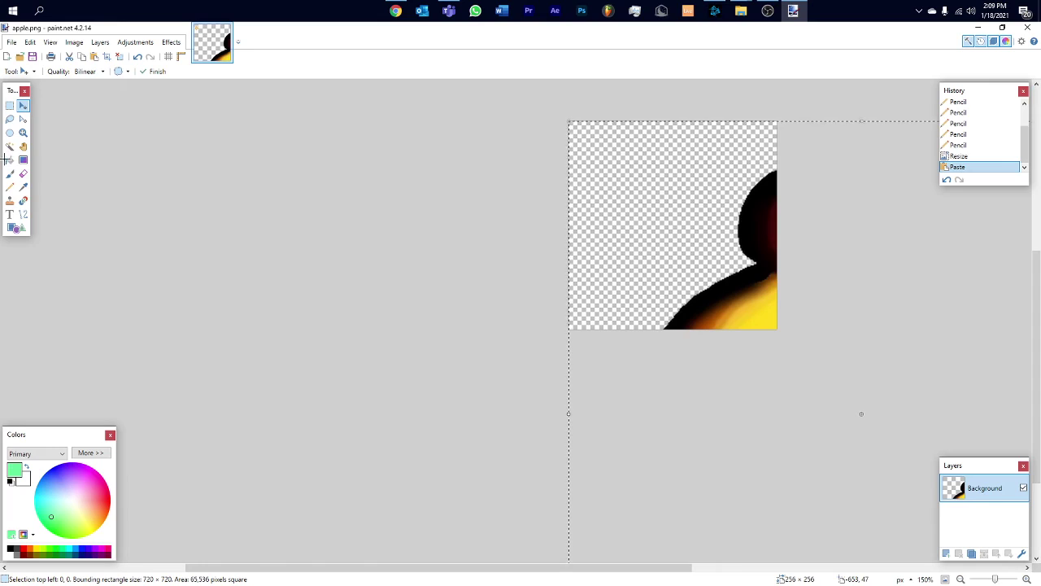
{"action": "left_click", "coordinate": [22, 133]}
{"action": "left_click", "coordinate": [756, 314]}
{"action": "left_click", "coordinate": [751, 313]}
{"action": "right_click", "coordinate": [750, 314]}
{"action": "right_click", "coordinate": [750, 315]}
{"action": "right_click", "coordinate": [750, 316]}
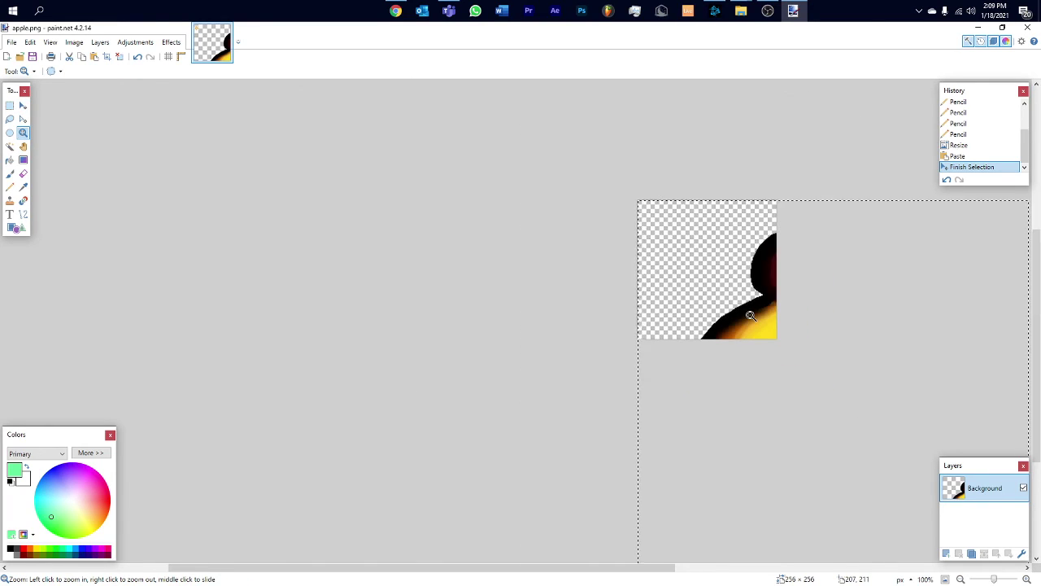
{"action": "right_click", "coordinate": [750, 316]}
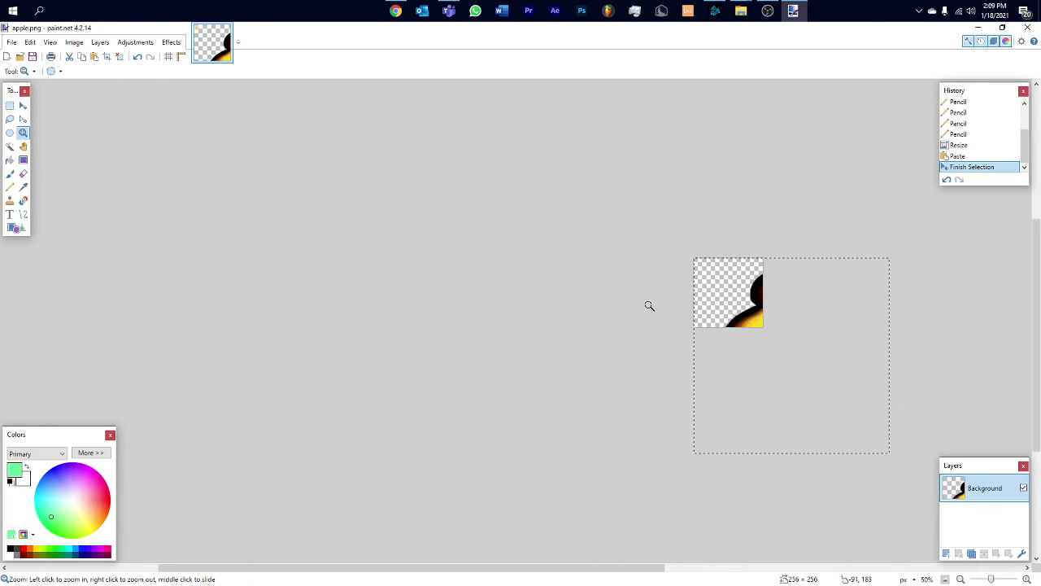
- Try scaling the pasted apple down, then undo back to before the paste
{"action": "left_click", "coordinate": [24, 106]}
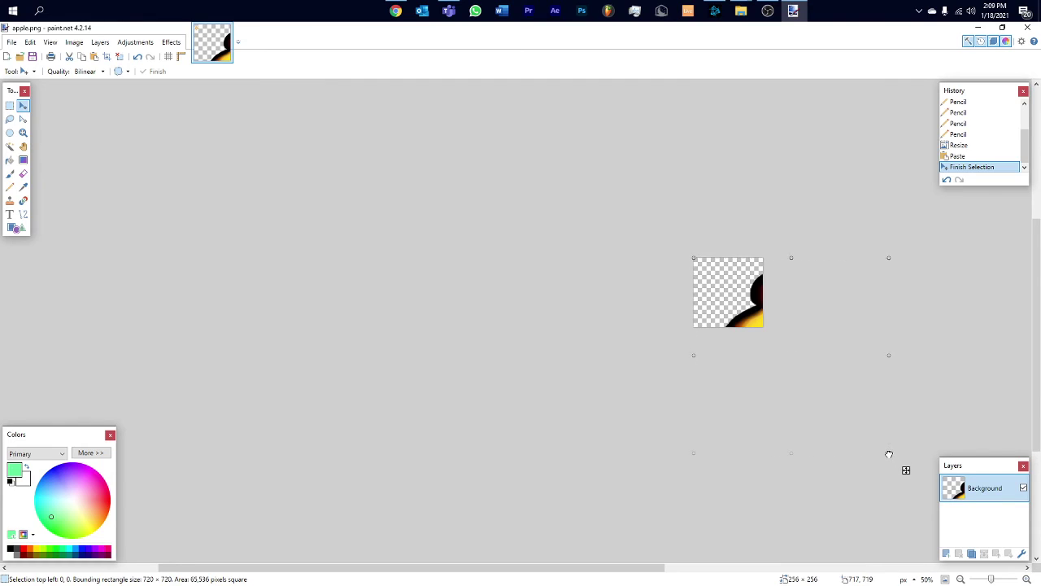
{"action": "left_click_drag", "start_coordinate": [890, 454], "coordinate": [814, 379]}
{"action": "key", "text": "ctrl+z"}
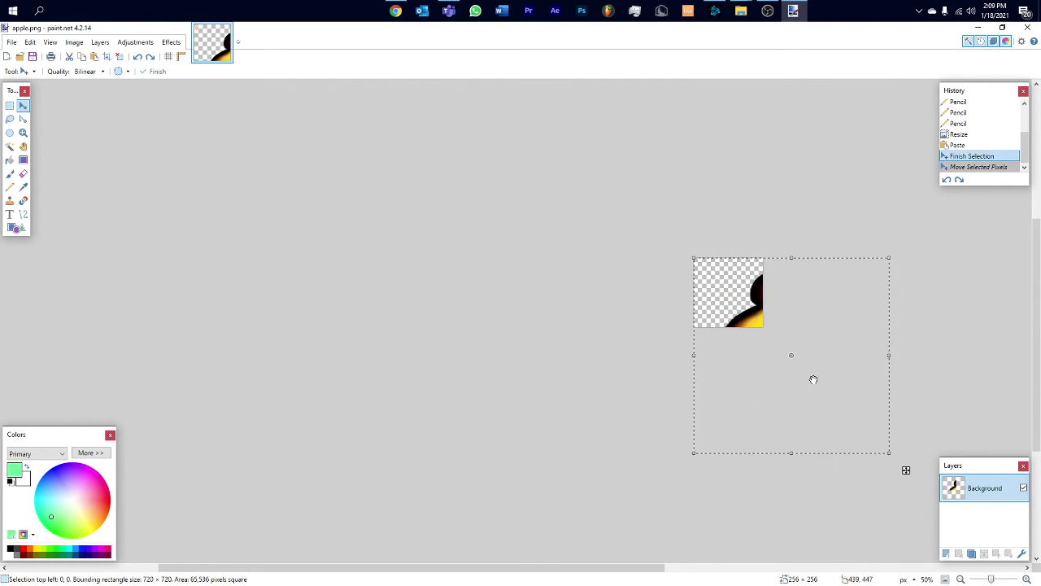
{"action": "left_click_drag", "start_coordinate": [890, 453], "coordinate": [871, 428]}
{"action": "key", "text": "ctrl+z"}
{"action": "key", "text": "ctrl+z"}
{"action": "key", "text": "ctrl+z"}
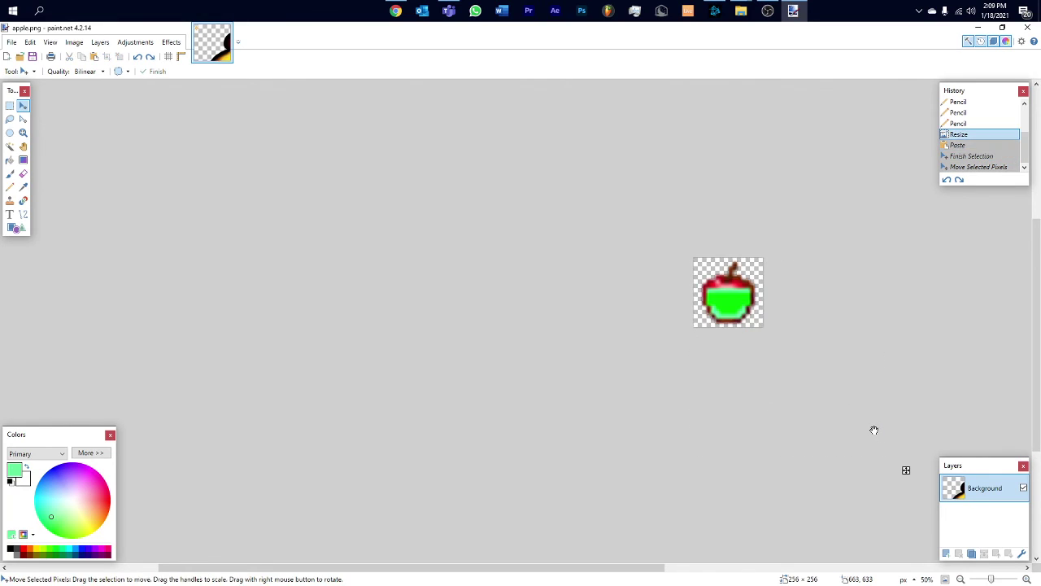
- Re-paste the golden apple keeping canvas size, shrink it to fit, and deselect
{"action": "key", "text": "ctrl+v"}
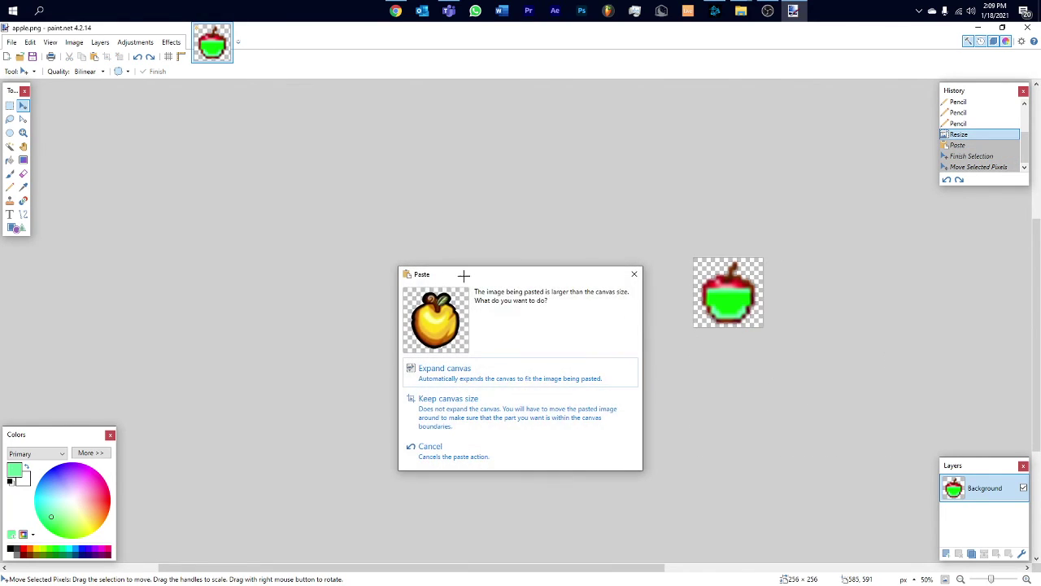
{"action": "left_click", "coordinate": [444, 408]}
{"action": "left_click_drag", "start_coordinate": [888, 451], "coordinate": [731, 307]}
{"action": "key", "text": "ctrl+d"}
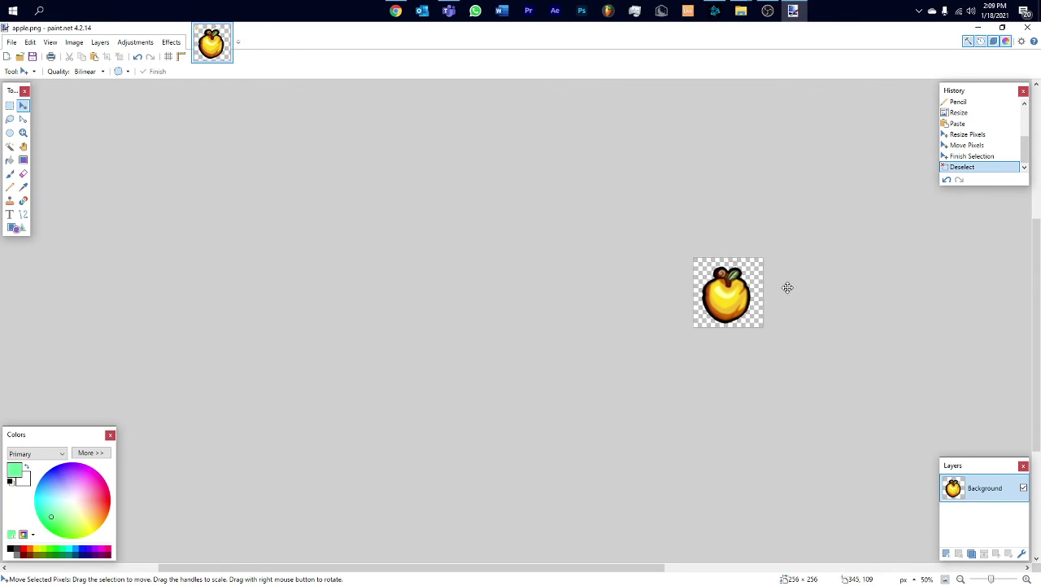
- Save apple.png as PNG and bring up the item textures folder in File Explorer
{"action": "key", "text": "ctrl+s"}
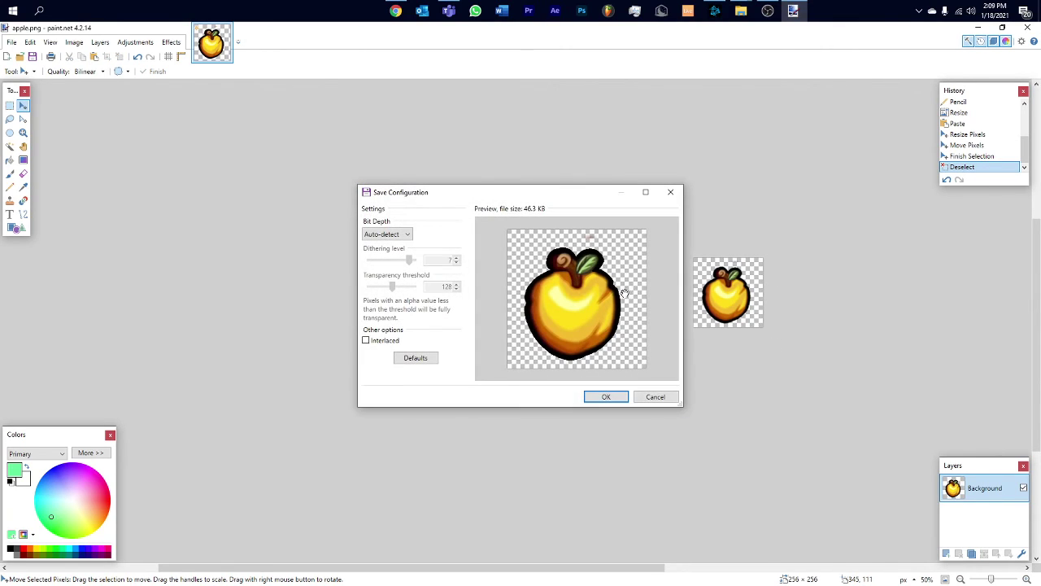
{"action": "left_click", "coordinate": [606, 397]}
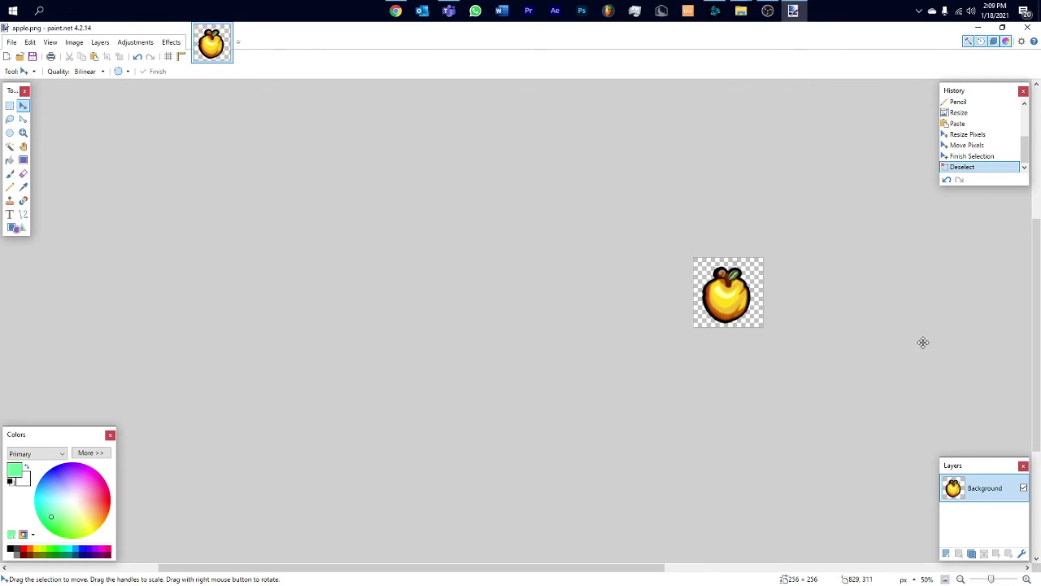
{"action": "left_click", "coordinate": [980, 27]}
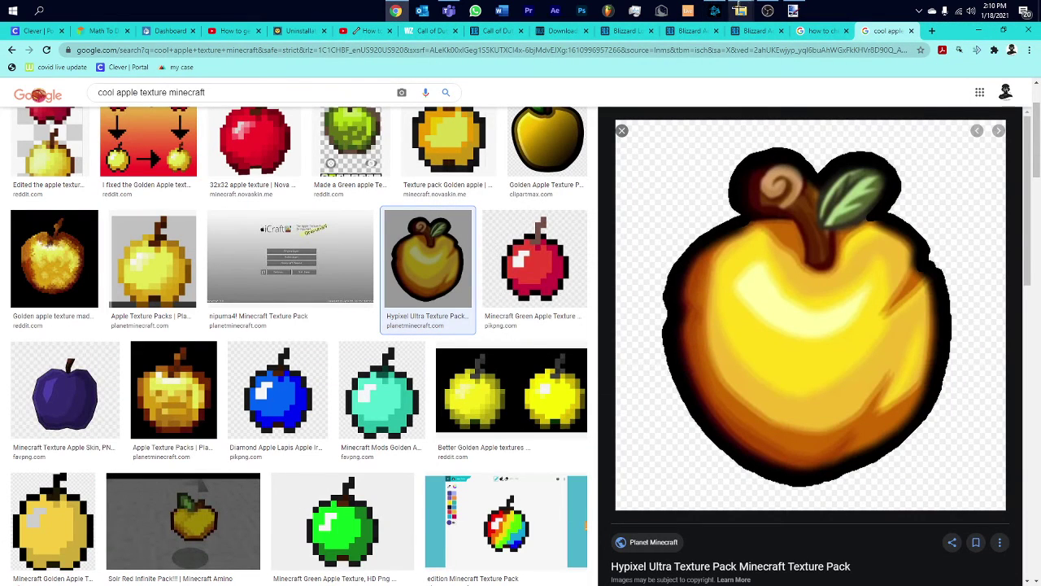
{"action": "mouse_move", "coordinate": [741, 10]}
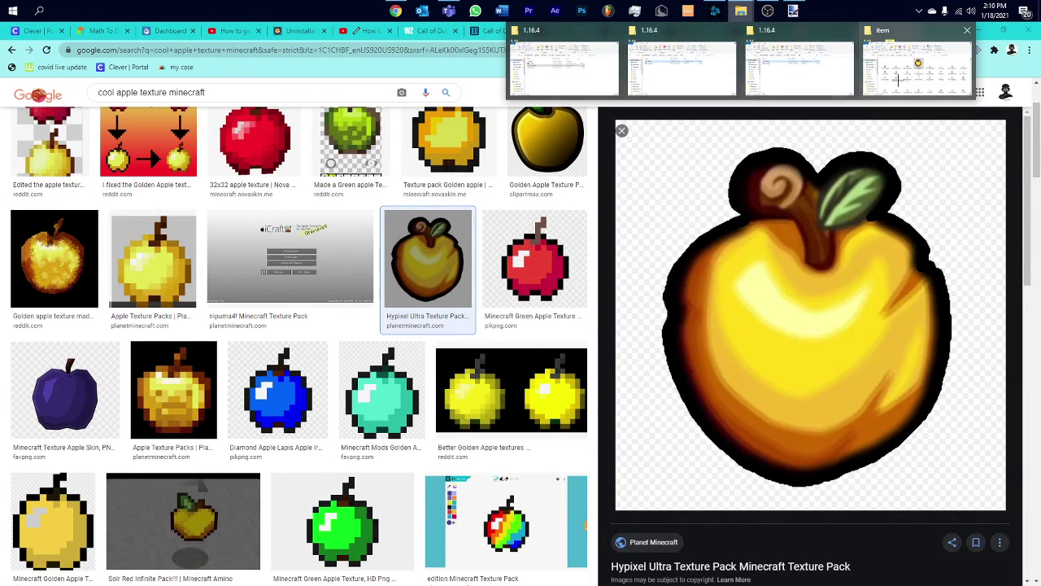
{"action": "left_click", "coordinate": [911, 70]}
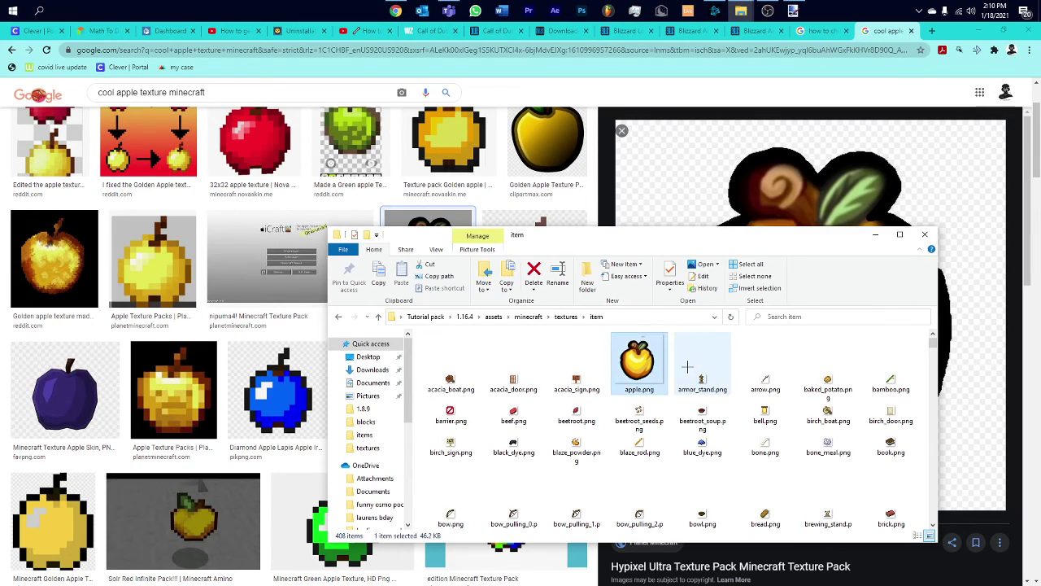
- Go up to the 1.16.4 folder and create New Text Document.txt beside assets
{"action": "key", "text": "BackSpace"}
{"action": "key", "text": "BackSpace"}
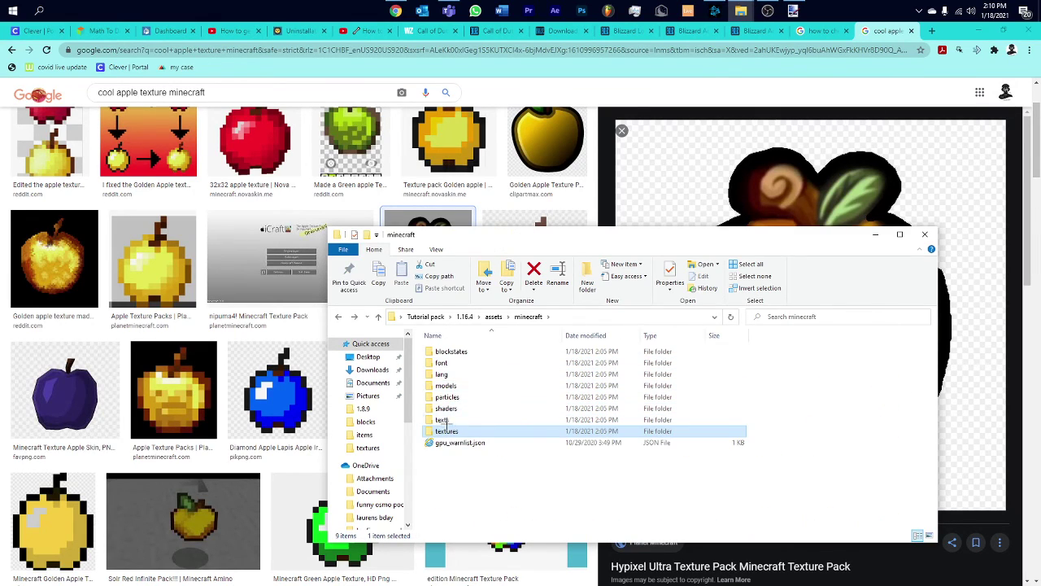
{"action": "key", "text": "BackSpace"}
{"action": "key", "text": "BackSpace"}
{"action": "right_click", "coordinate": [454, 396]}
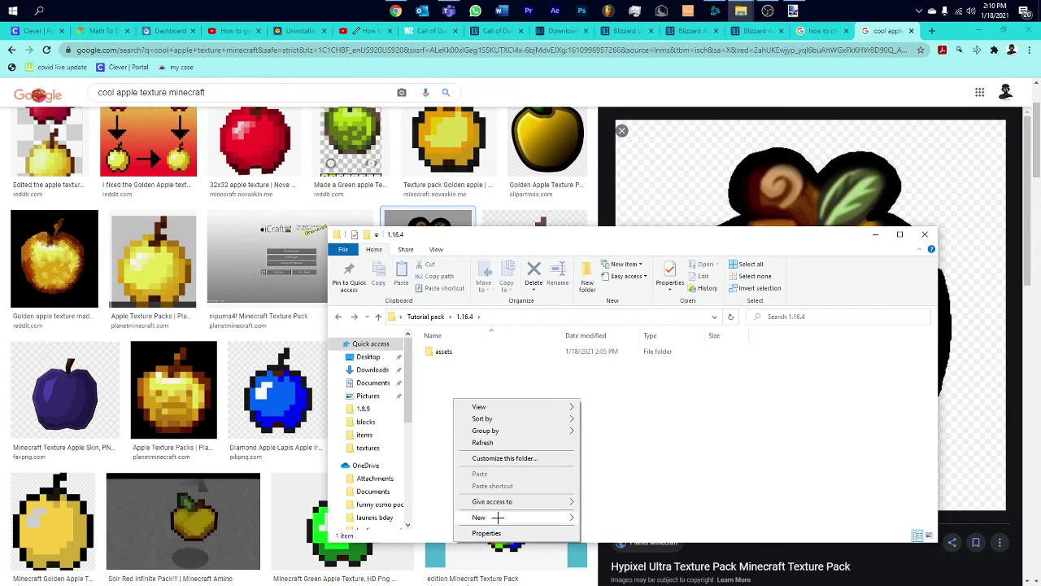
{"action": "mouse_move", "coordinate": [563, 516]}
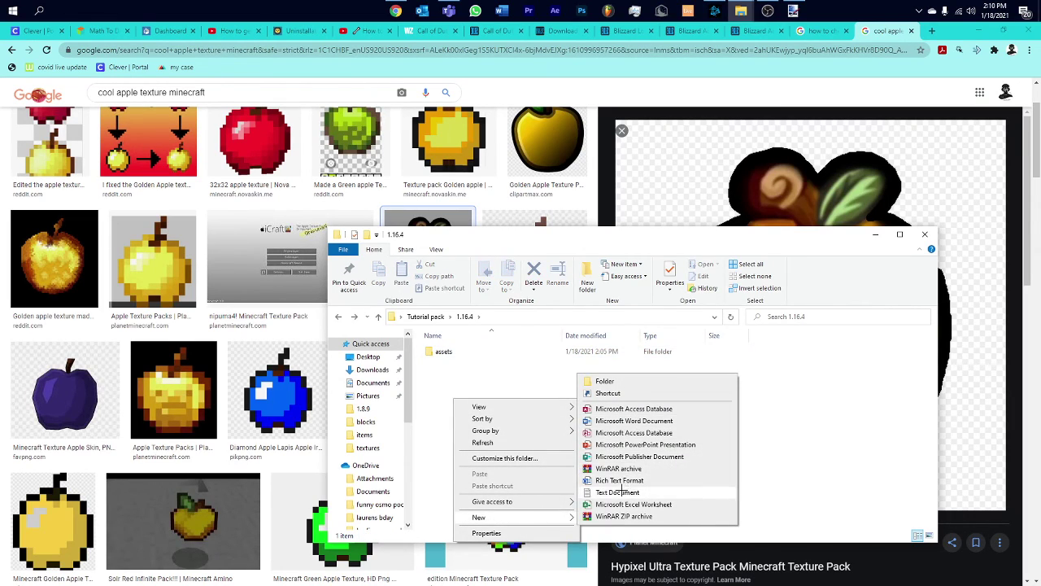
{"action": "left_click", "coordinate": [618, 492]}
{"action": "key", "text": "Return"}
- Open and close the empty text file, then maximize the Explorer window
{"action": "double_click", "coordinate": [525, 363]}
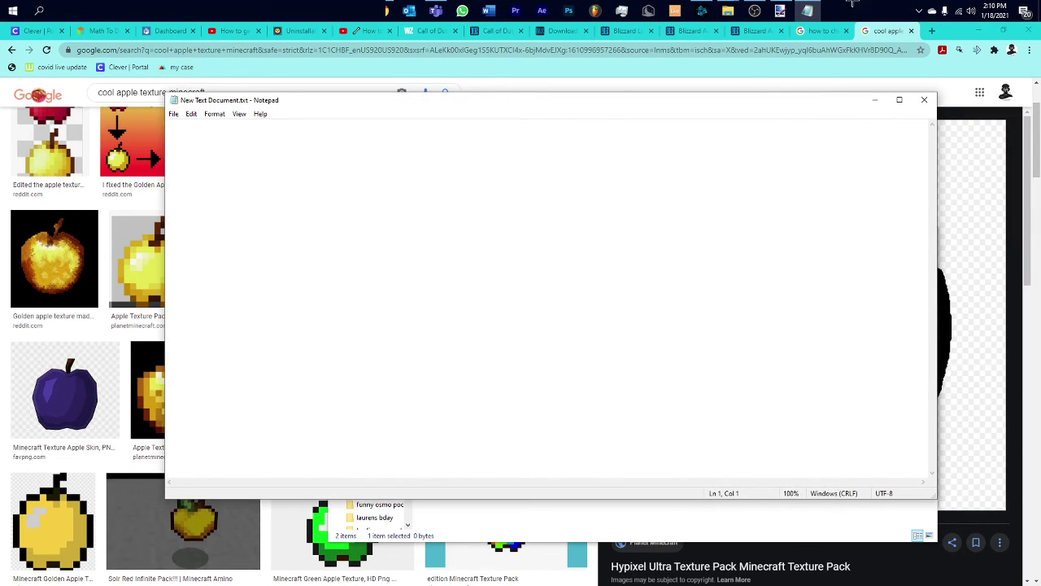
{"action": "left_click", "coordinate": [925, 100]}
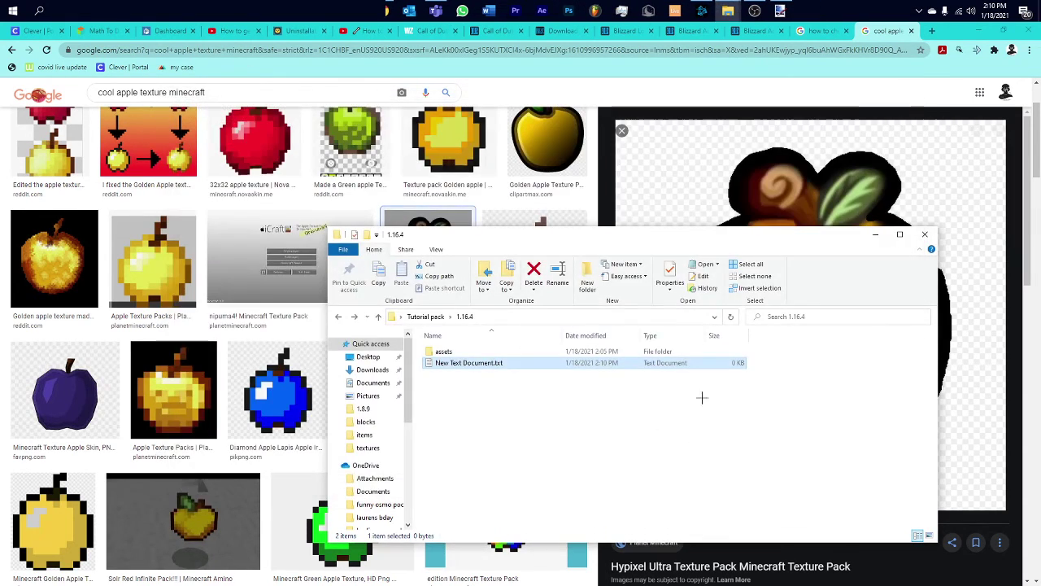
{"action": "right_click", "coordinate": [477, 364]}
{"action": "left_click", "coordinate": [528, 416]}
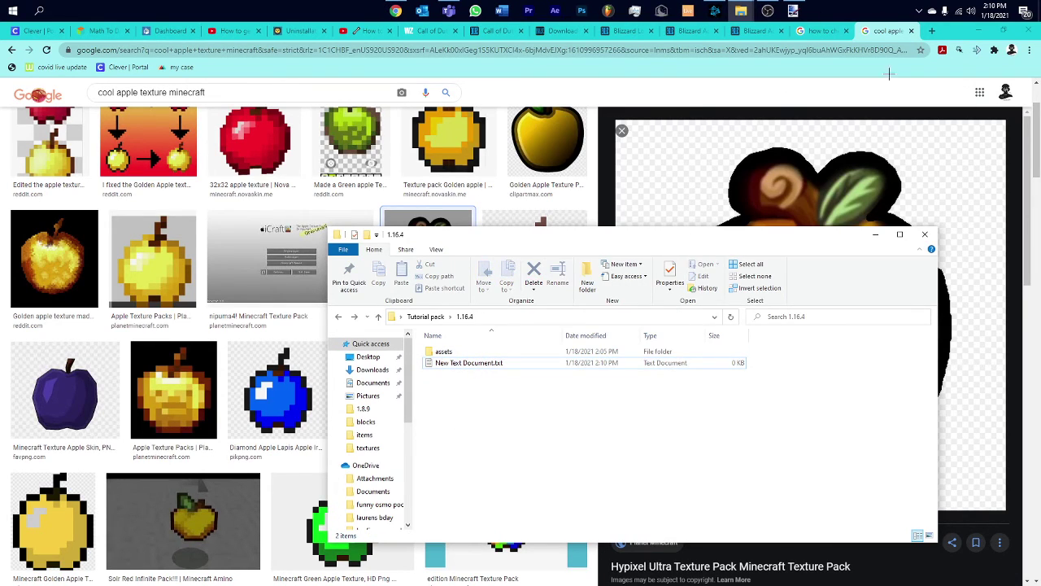
{"action": "left_click", "coordinate": [899, 235]}
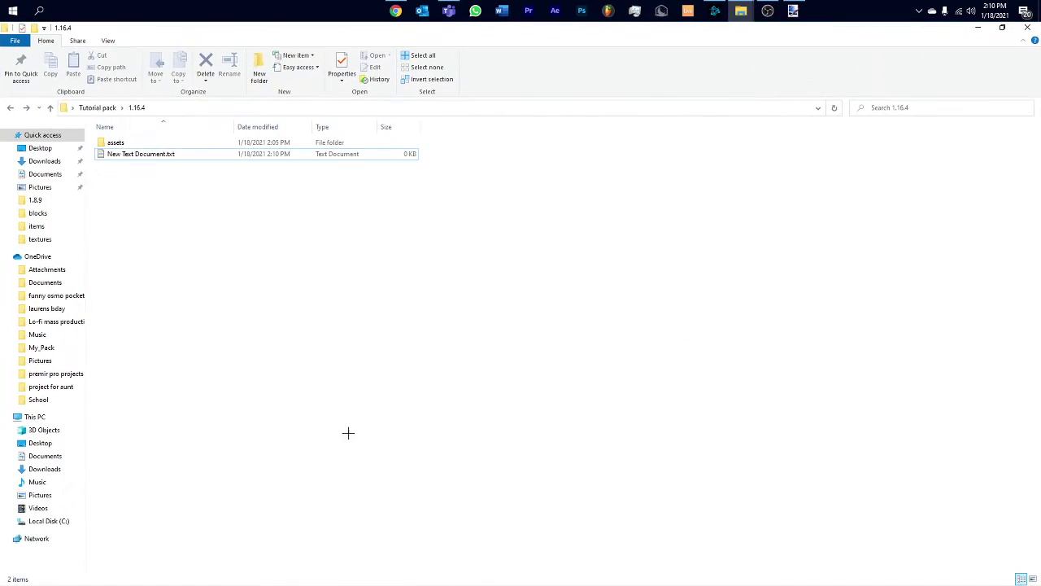
{"action": "left_click", "coordinate": [767, 11]}
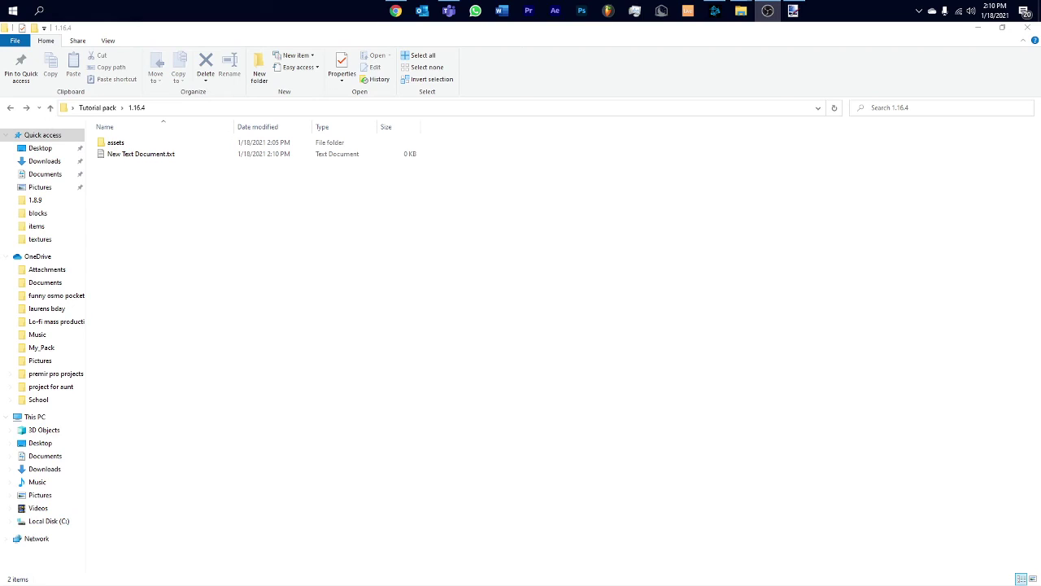
- Paste the pack JSON (pack_format 6, description "Tutorial Pack") into New Text Document.txt and save
{"action": "double_click", "coordinate": [185, 155]}
{"action": "type", "text": "{   \"pack\": {     \"pack_format\": 5,     \"description\": \"Tutorial Resource Pack\"   } }"}
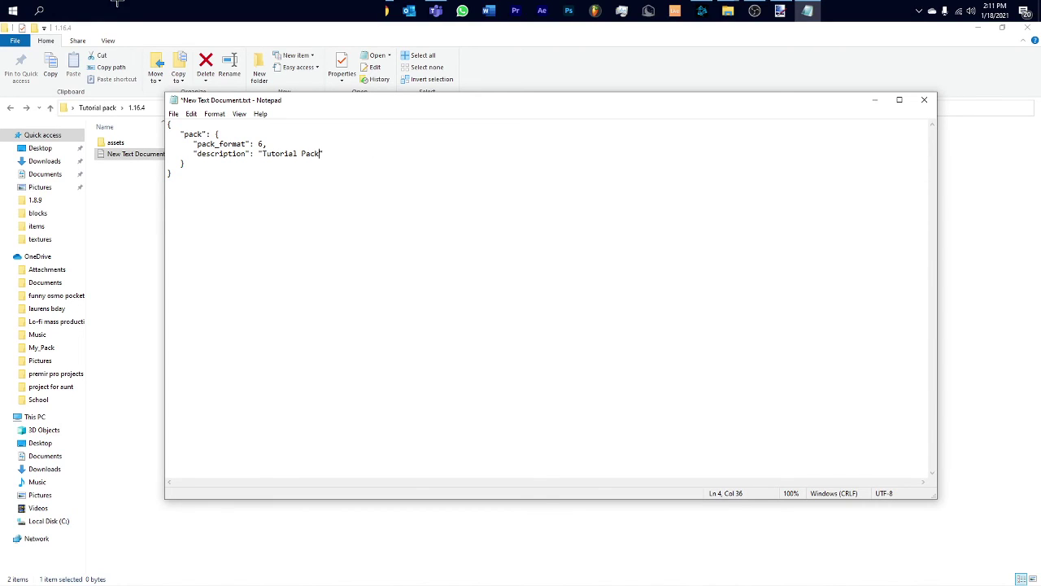
{"action": "key", "text": "ctrl+s"}
- Close Notepad and try renaming the text file, cancelling the extension change
{"action": "left_click", "coordinate": [924, 100]}
{"action": "right_click", "coordinate": [179, 154]}
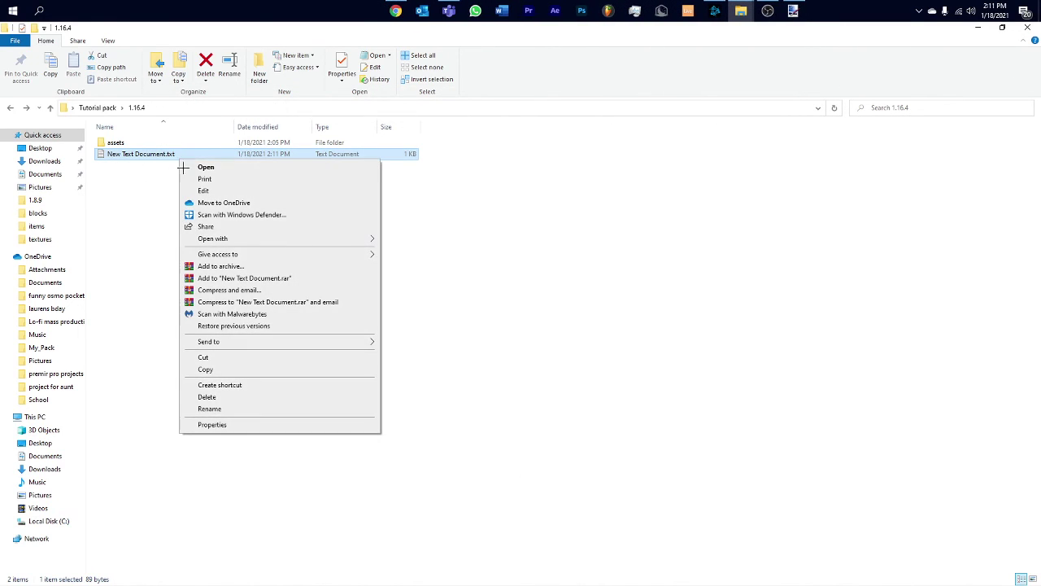
{"action": "left_click", "coordinate": [237, 407]}
{"action": "type", "text": "pack.mc"}
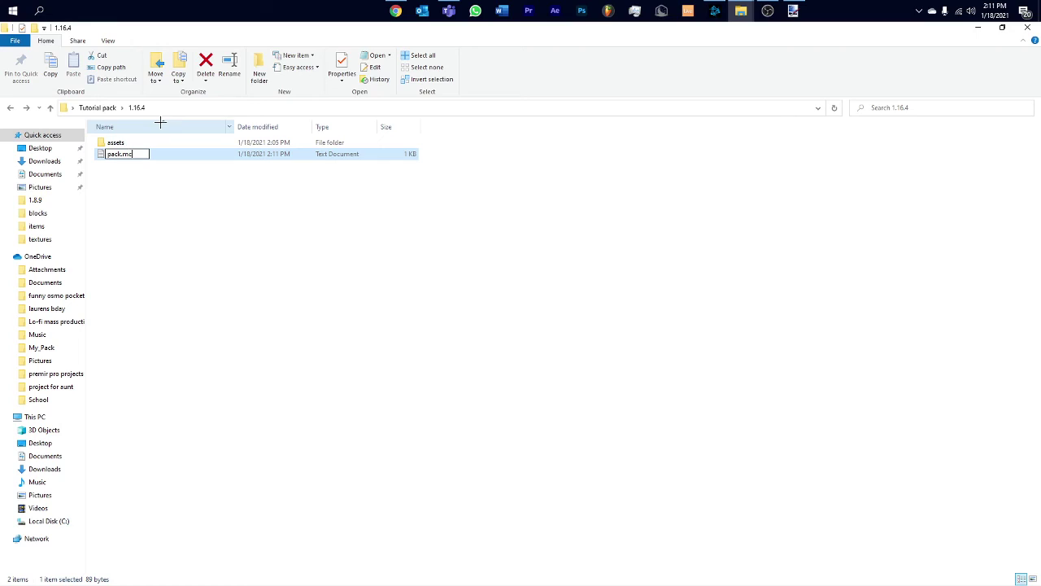
{"action": "type", "text": "meta"}
{"action": "key", "text": "Return"}
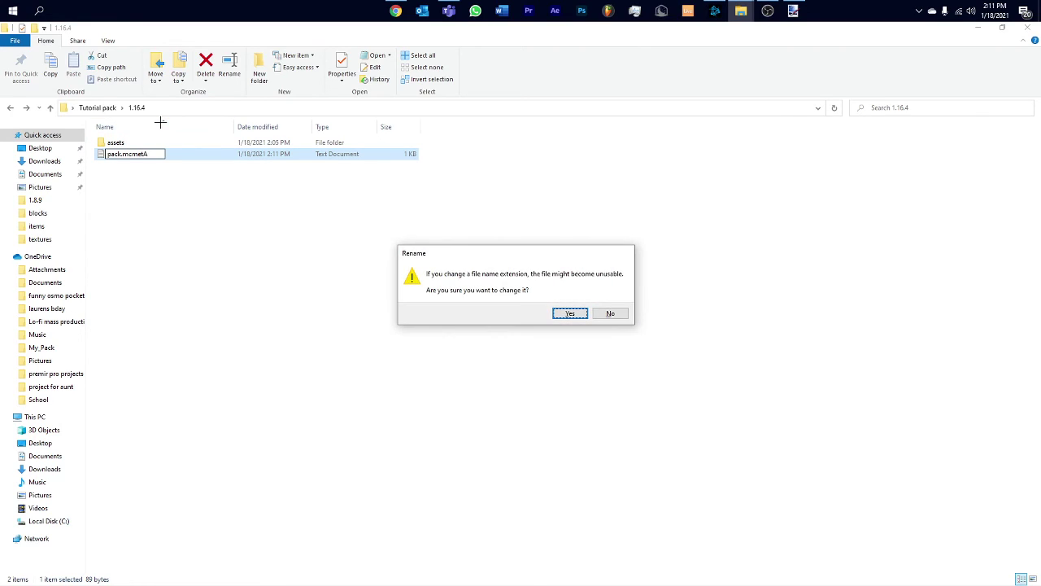
{"action": "left_click", "coordinate": [618, 316]}
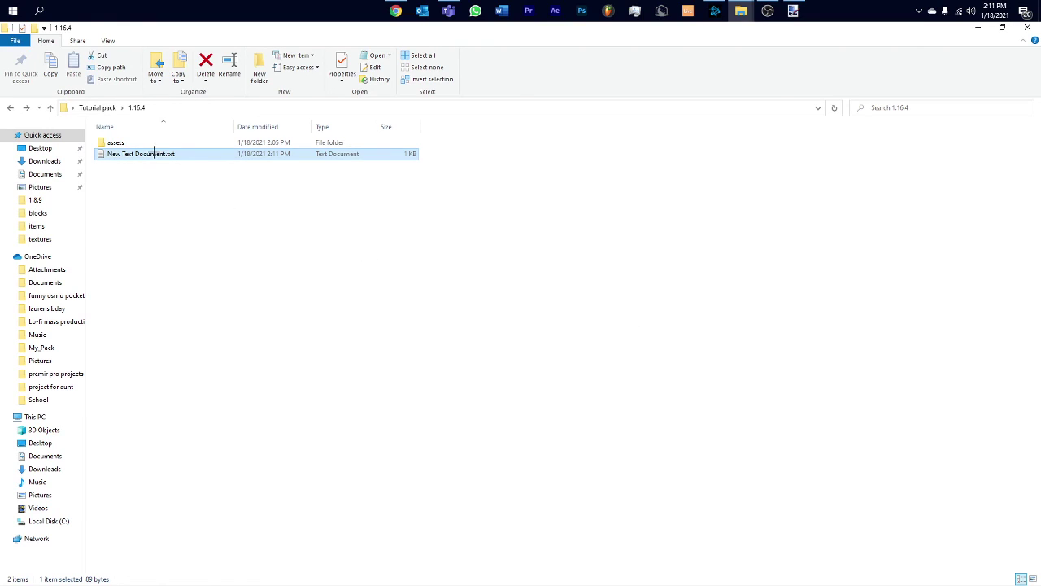
- Rename the text file to pack.mcmeta, accepting the extension change
{"action": "right_click", "coordinate": [187, 154]}
{"action": "left_click", "coordinate": [220, 403]}
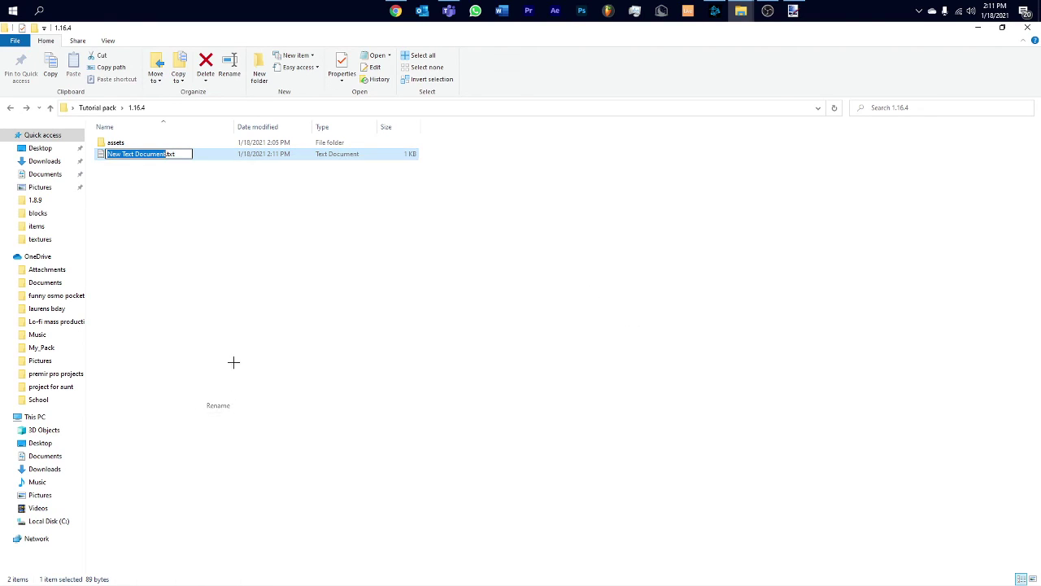
{"action": "type", "text": "p"}
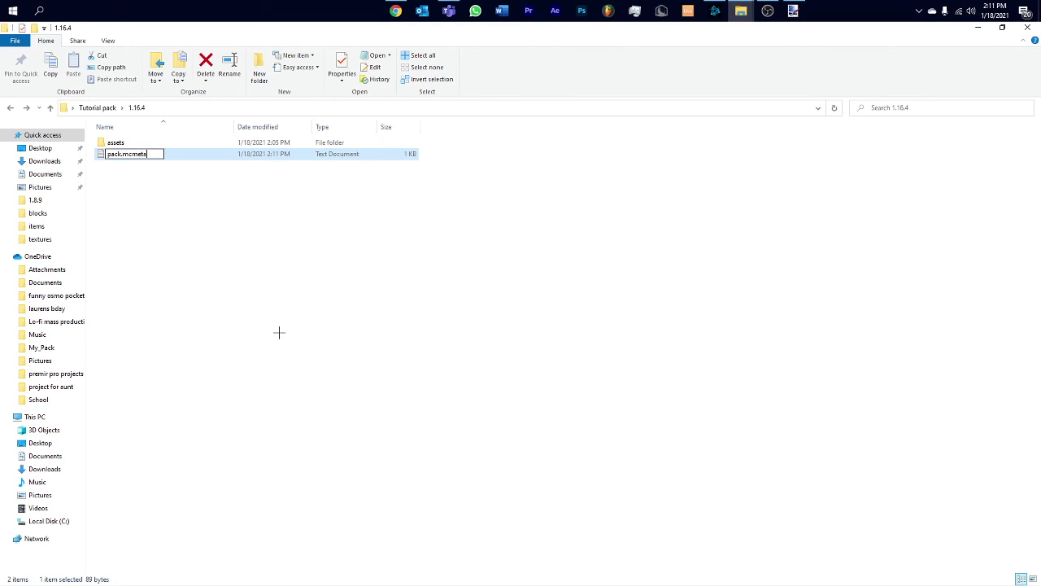
{"action": "type", "text": "ack.mcmeta"}
{"action": "key", "text": "Return"}
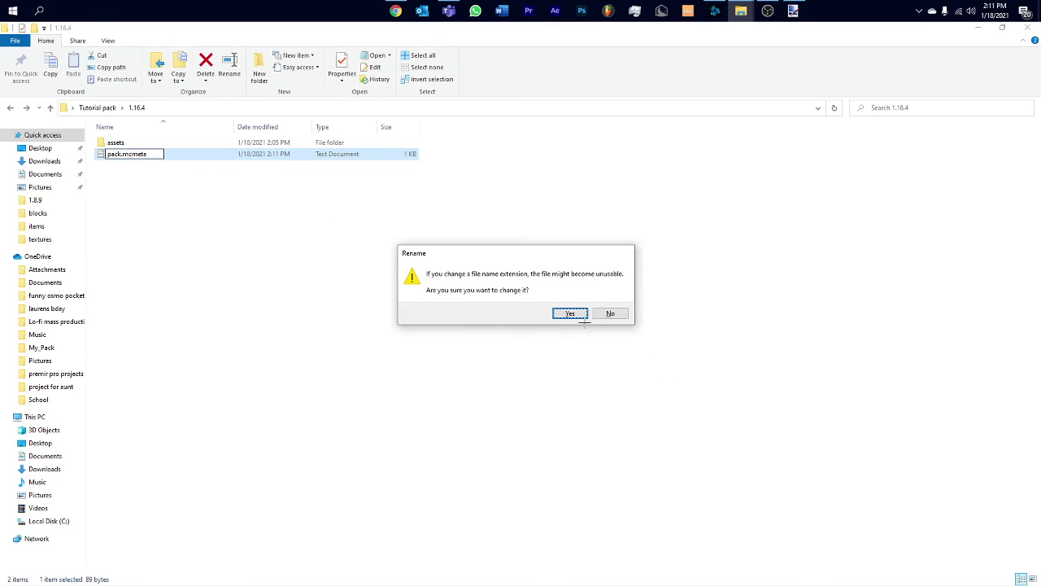
{"action": "left_click", "coordinate": [576, 314]}
{"action": "left_click", "coordinate": [169, 173]}
{"action": "left_click", "coordinate": [153, 154]}
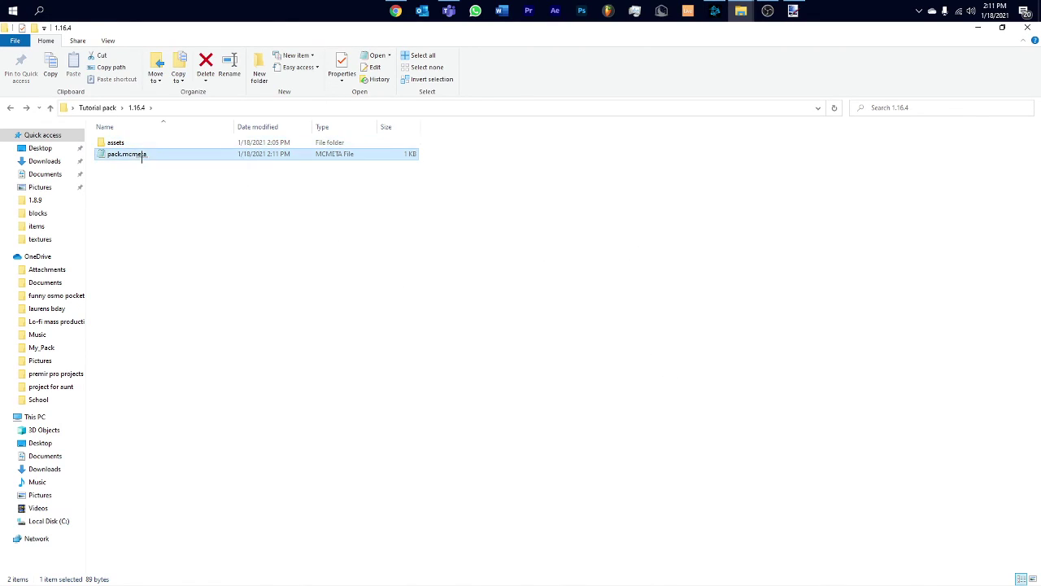
{"action": "left_click", "coordinate": [187, 192]}
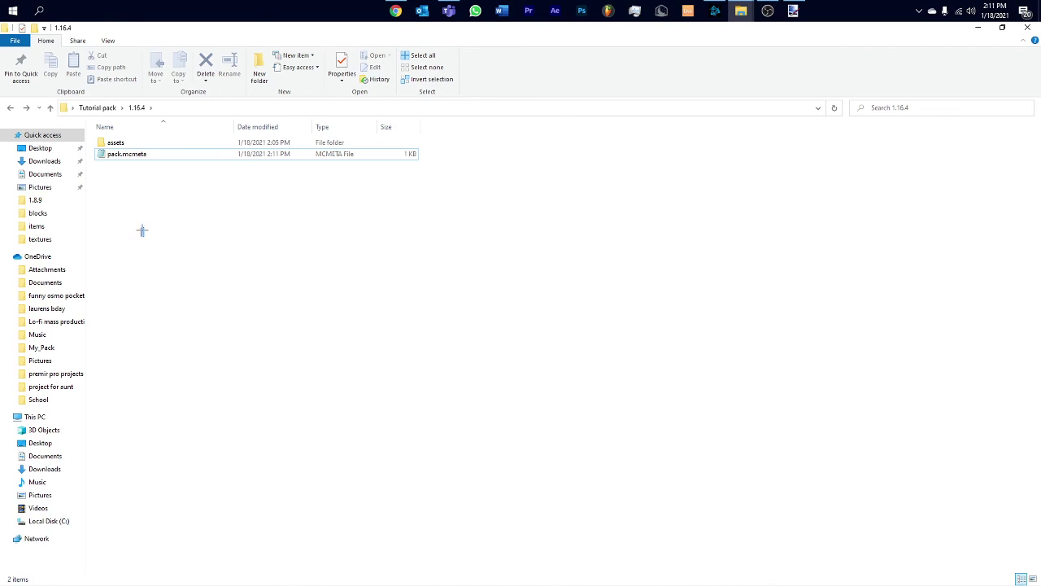
- Open assets > minecraft > textures > item and select apple.png
{"action": "left_click_drag", "start_coordinate": [325, 265], "coordinate": [526, 316]}
{"action": "left_click_drag", "start_coordinate": [550, 257], "coordinate": [494, 301]}
{"action": "left_click_drag", "start_coordinate": [348, 283], "coordinate": [456, 355]}
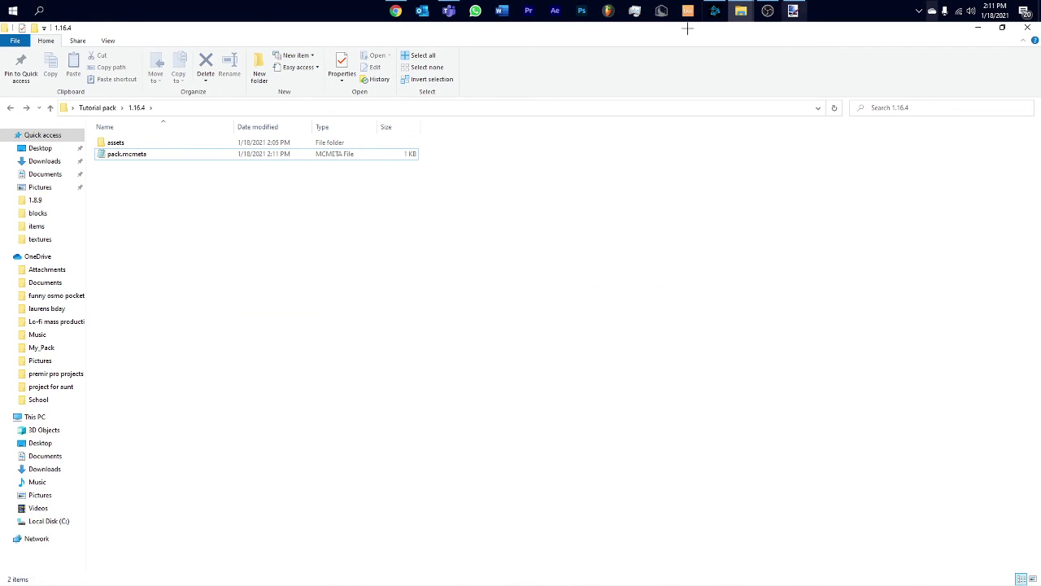
{"action": "double_click", "coordinate": [154, 143]}
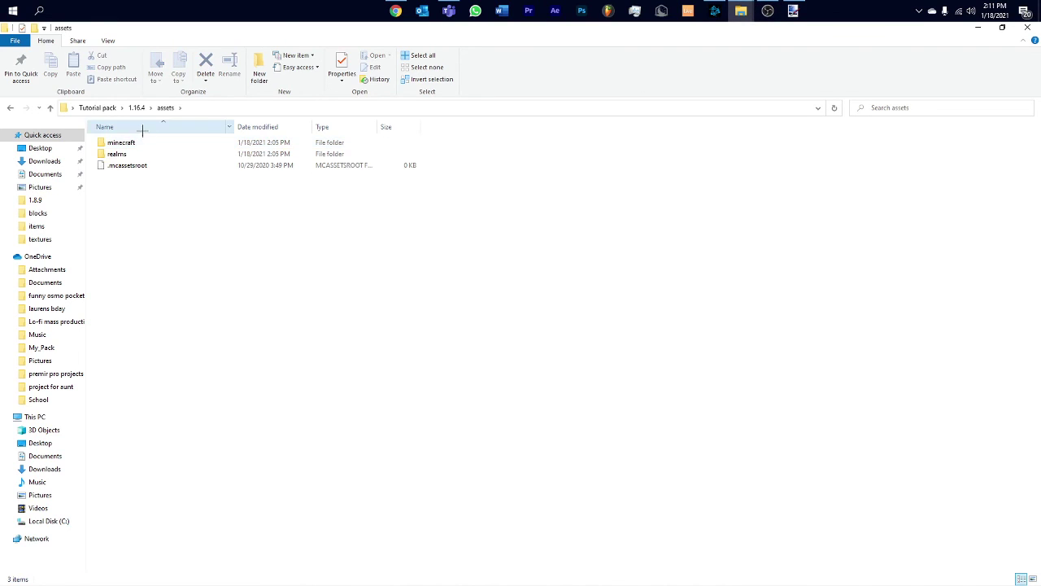
{"action": "double_click", "coordinate": [149, 144]}
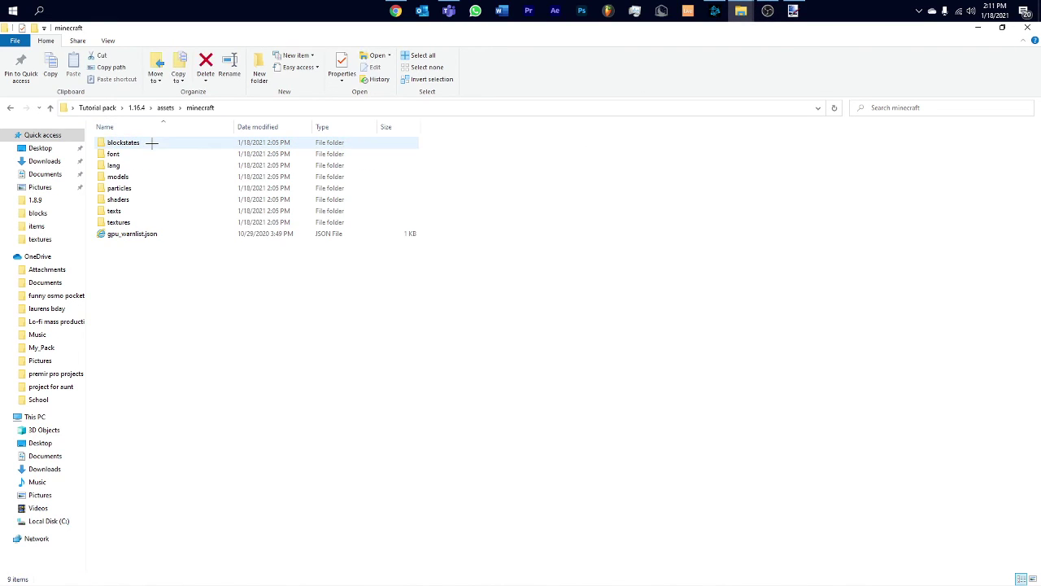
{"action": "left_click", "coordinate": [134, 221]}
{"action": "double_click", "coordinate": [134, 222]}
{"action": "double_click", "coordinate": [139, 223]}
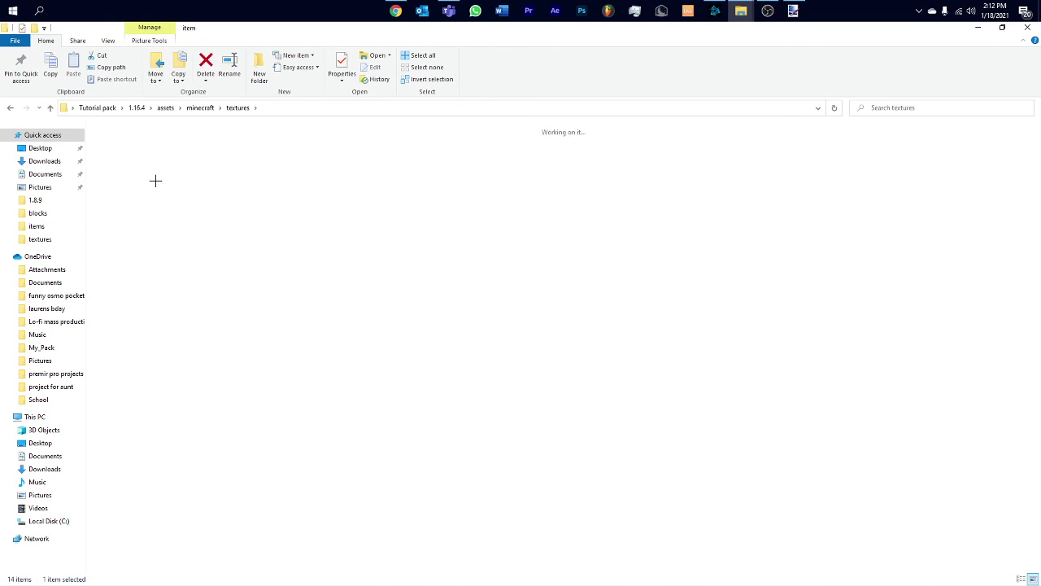
{"action": "left_click", "coordinate": [313, 159]}
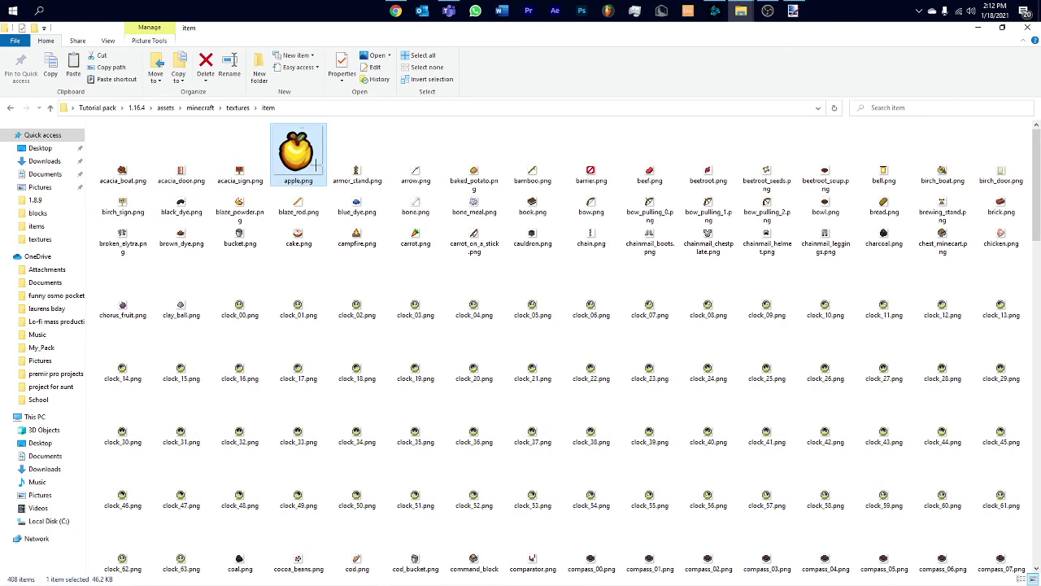
- Paste apple.png into the 1.16.4 folder and rename the copy pack.png
{"action": "key", "text": "BackSpace"}
{"action": "key", "text": "BackSpace"}
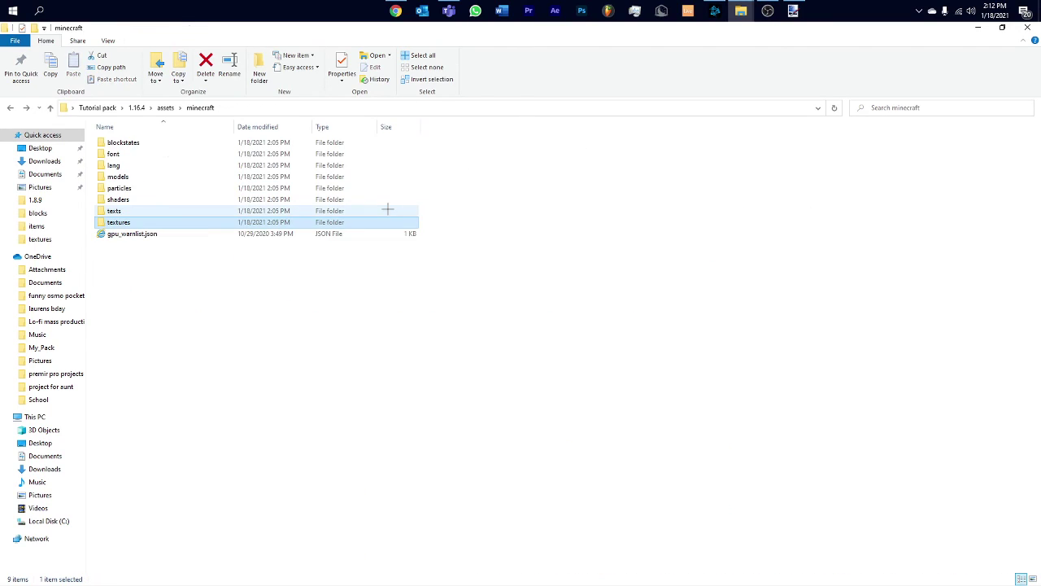
{"action": "key", "text": "BackSpace"}
{"action": "key", "text": "BackSpace"}
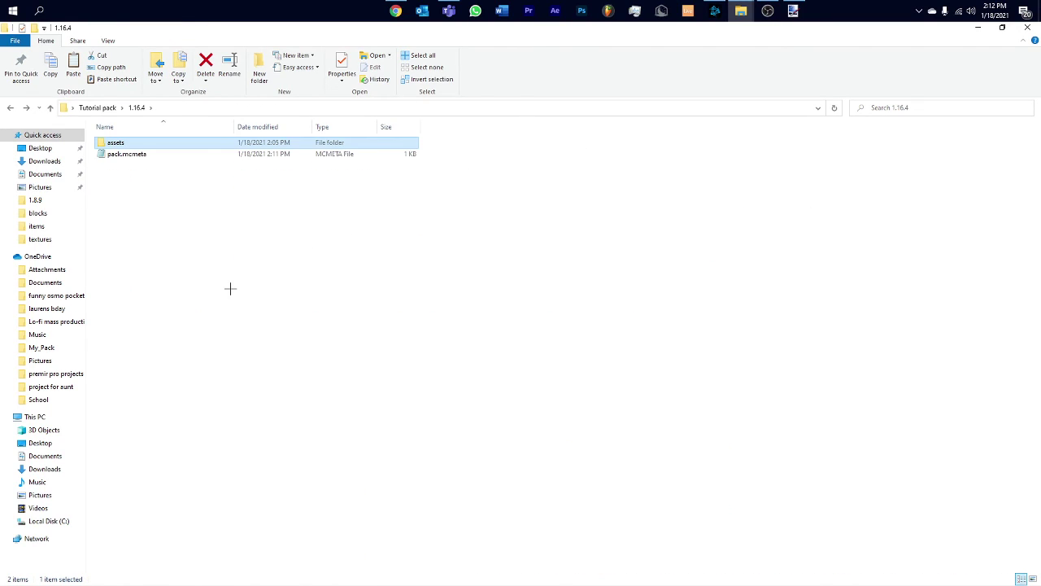
{"action": "left_click", "coordinate": [230, 288]}
{"action": "key", "text": "ctrl+v"}
{"action": "right_click", "coordinate": [154, 159]}
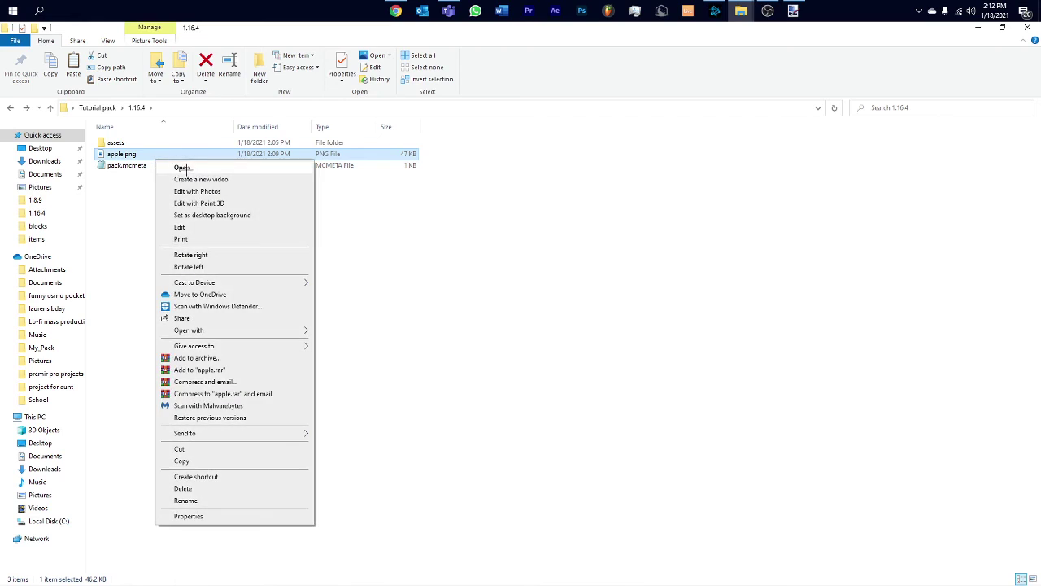
{"action": "left_click", "coordinate": [200, 500]}
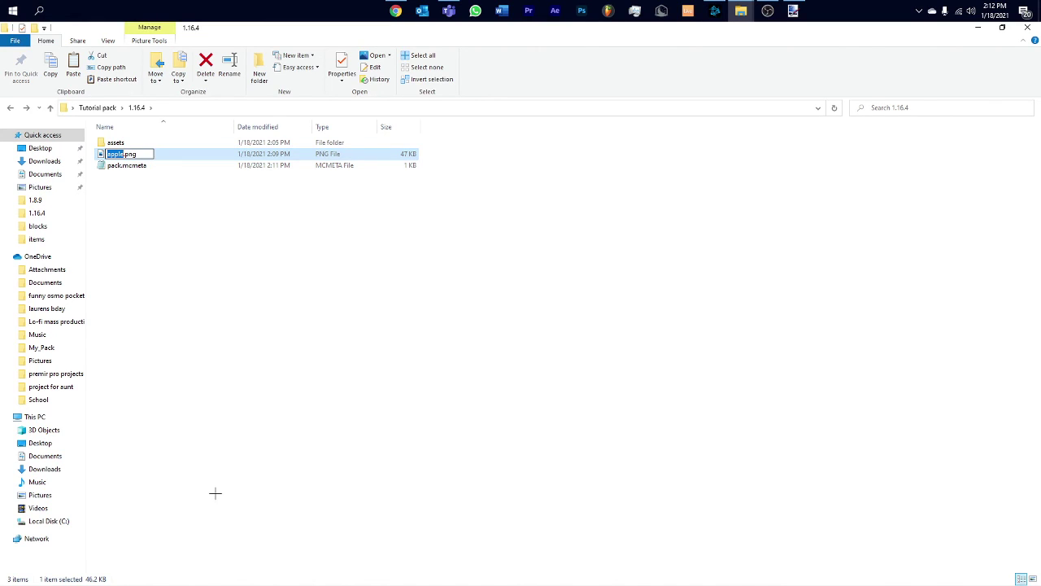
{"action": "key", "text": "Return"}
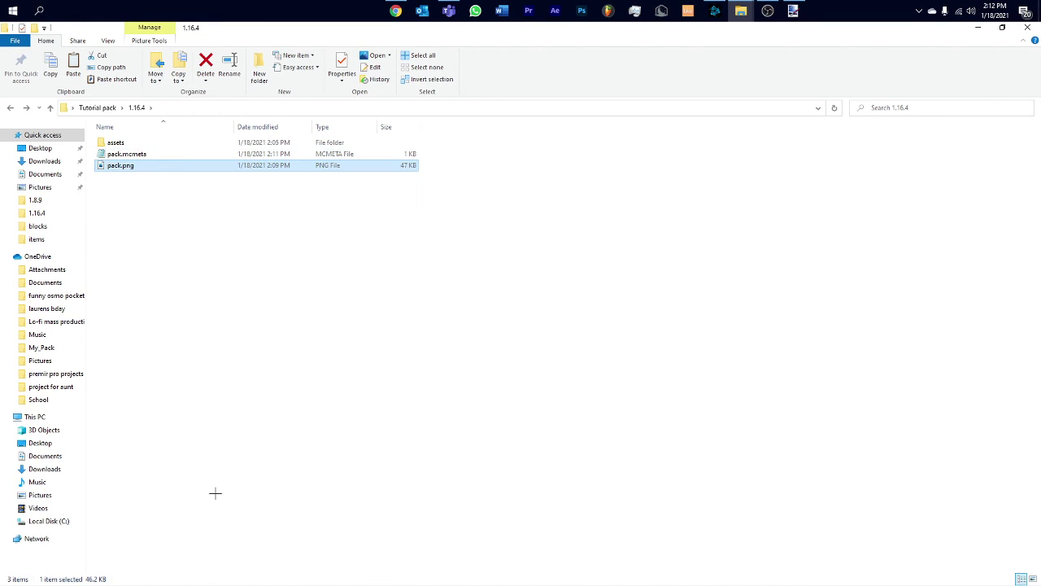
- Revisit the 1.16.4 folder and select assets, pack.mcmeta and pack.png together
{"action": "left_click", "coordinate": [138, 155]}
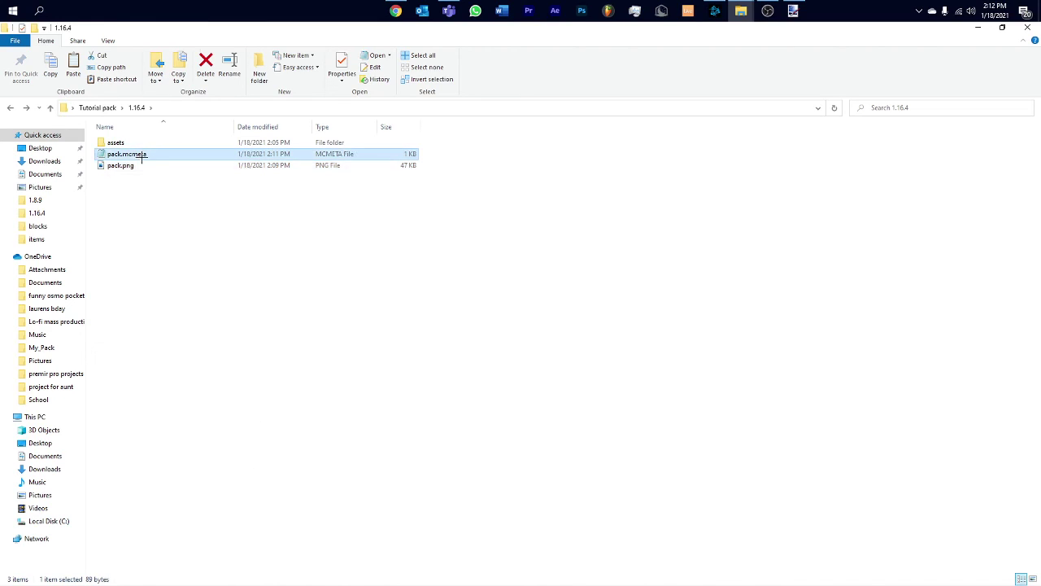
{"action": "left_click", "coordinate": [137, 165]}
{"action": "left_click", "coordinate": [135, 144]}
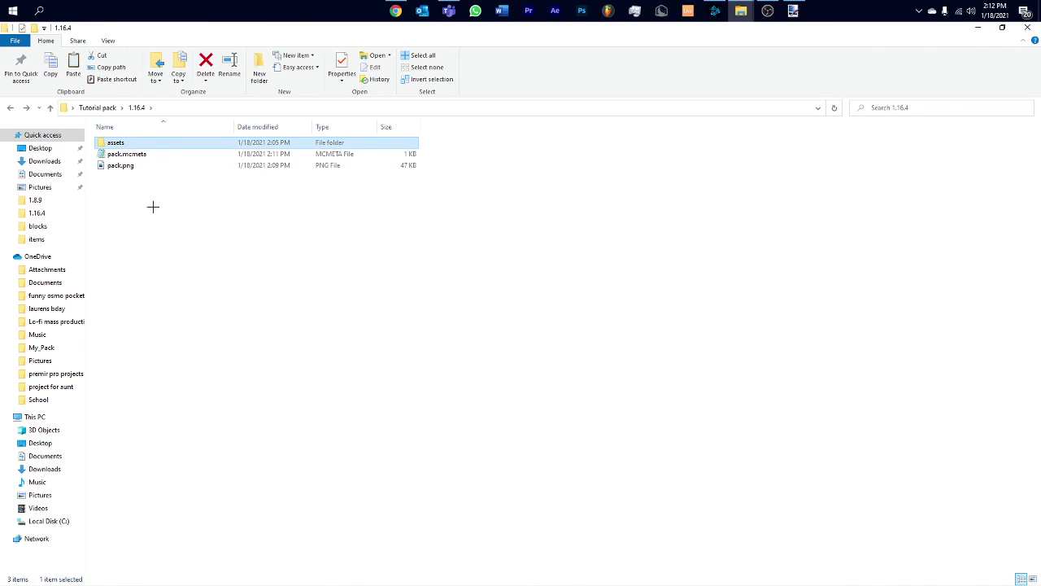
{"action": "key", "text": "alt+Left"}
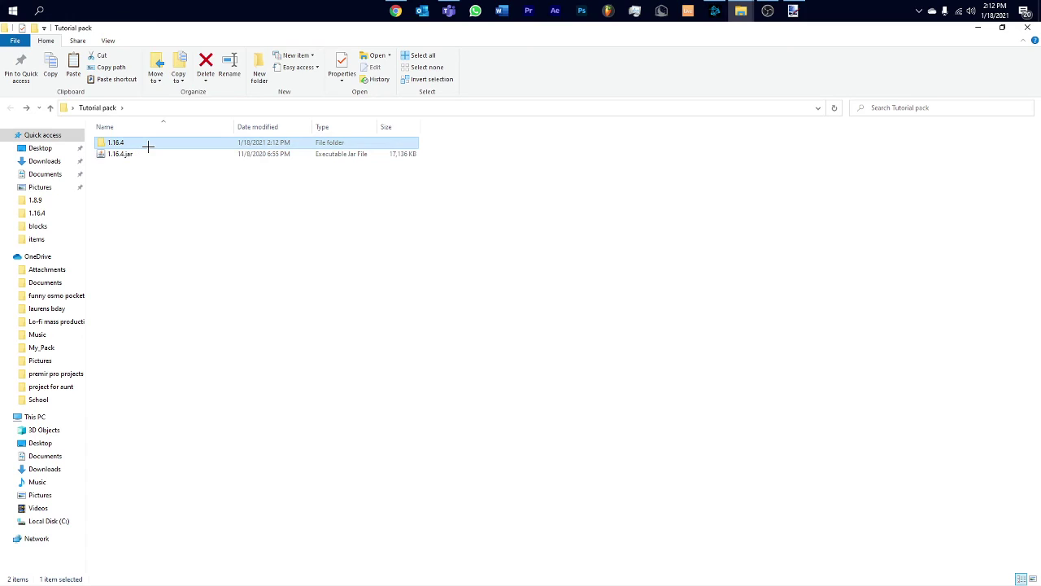
{"action": "double_click", "coordinate": [148, 145]}
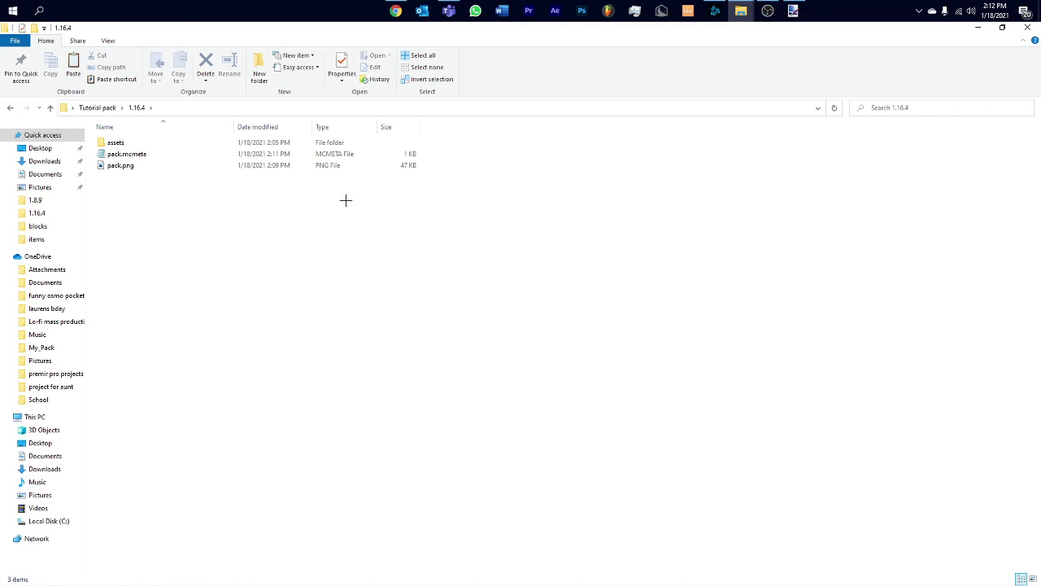
{"action": "left_click_drag", "start_coordinate": [160, 215], "coordinate": [135, 139]}
- Archive assets, pack.mcmeta and pack.png with WinRAR in ZIP format as tutorial.zip
{"action": "right_click", "coordinate": [135, 141]}
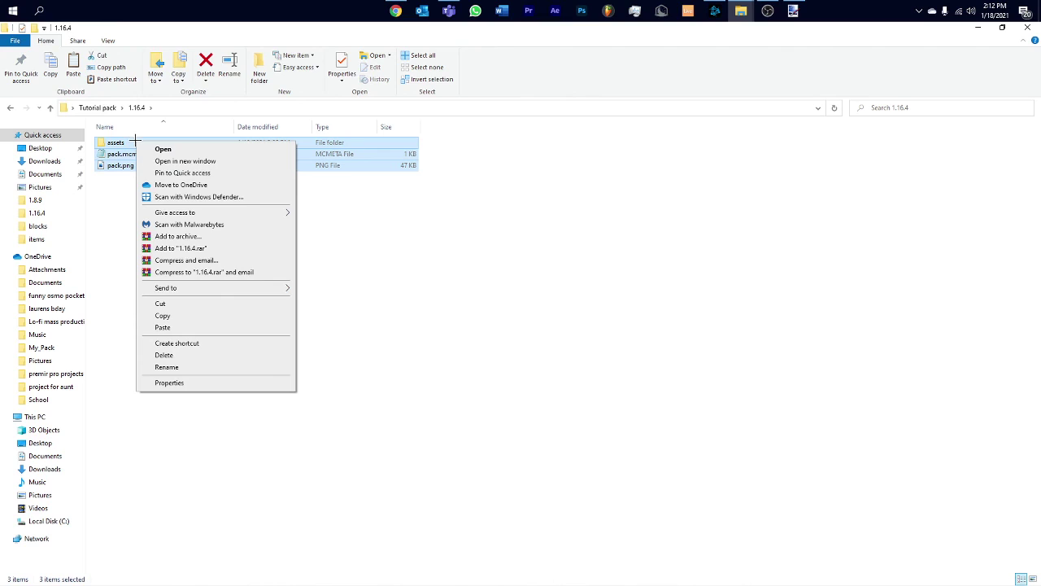
{"action": "left_click", "coordinate": [204, 236]}
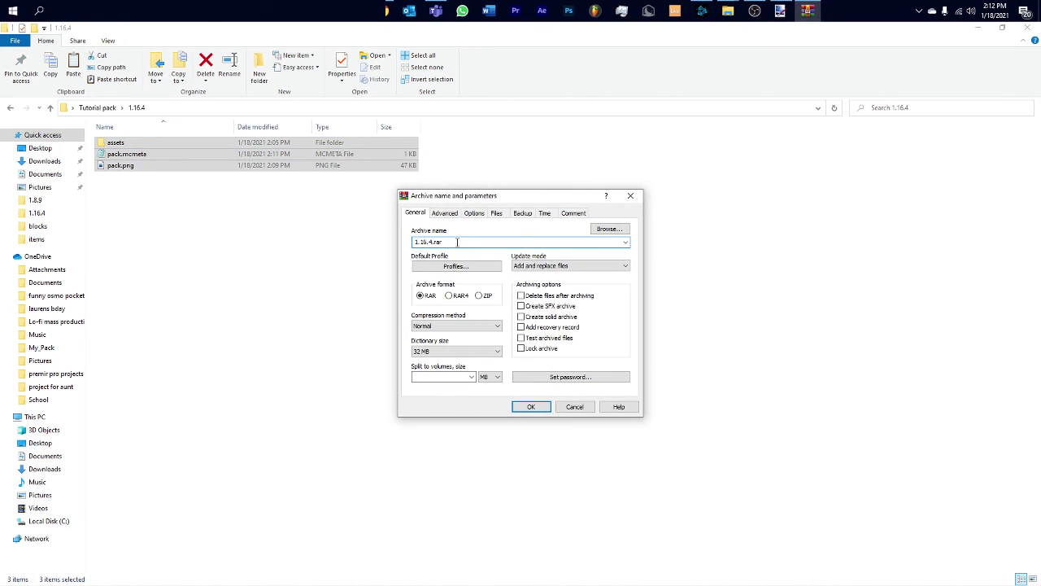
{"action": "left_click", "coordinate": [480, 296]}
{"action": "left_click", "coordinate": [445, 242]}
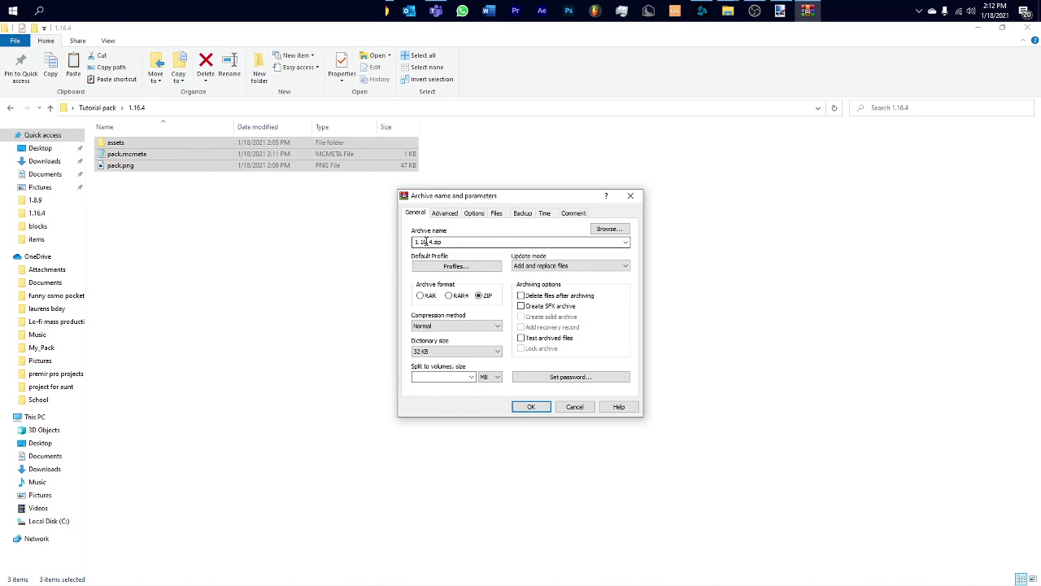
{"action": "double_click", "coordinate": [464, 241]}
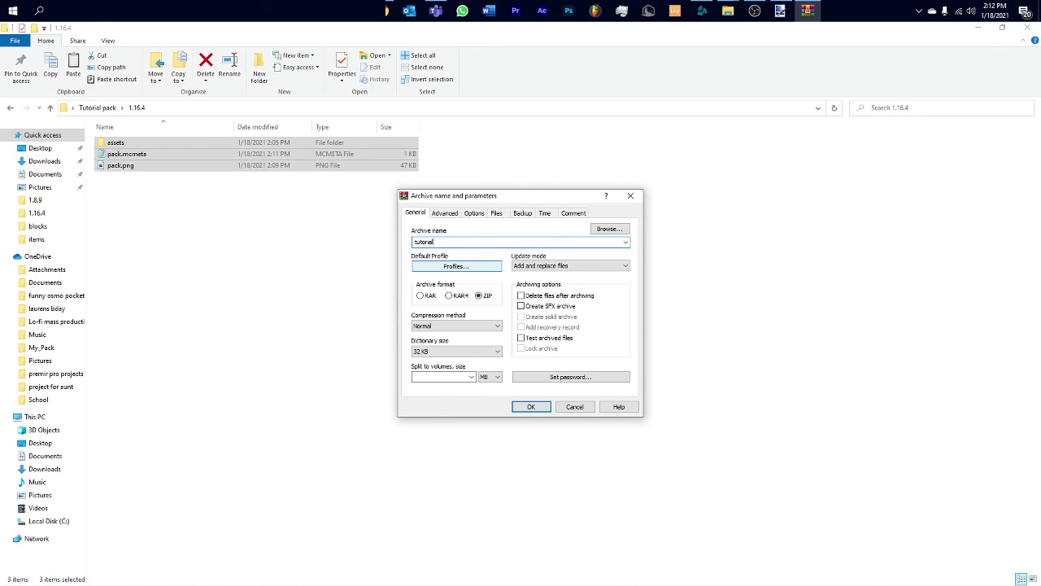
{"action": "left_click", "coordinate": [543, 408]}
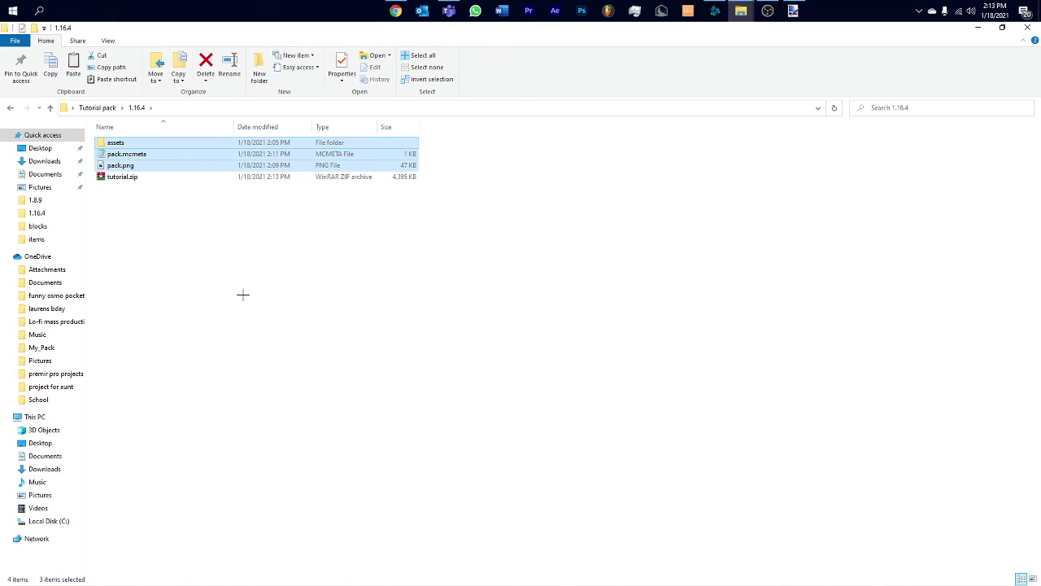
- Check the new tutorial.zip in the 1.16.4 folder
{"action": "left_click", "coordinate": [243, 294]}
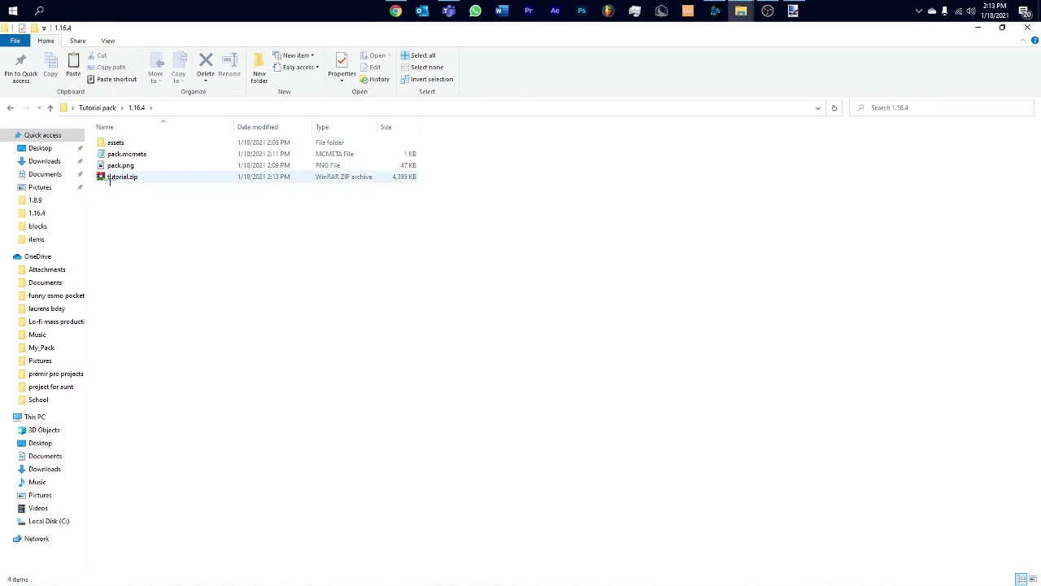
{"action": "left_click", "coordinate": [130, 177]}
{"action": "left_click", "coordinate": [148, 189]}
{"action": "left_click", "coordinate": [142, 177]}
{"action": "left_click", "coordinate": [140, 213]}
- Search 'min' in Windows Search and launch the Minecraft Launcher
{"action": "left_click", "coordinate": [37, 11]}
{"action": "type", "text": "min"}
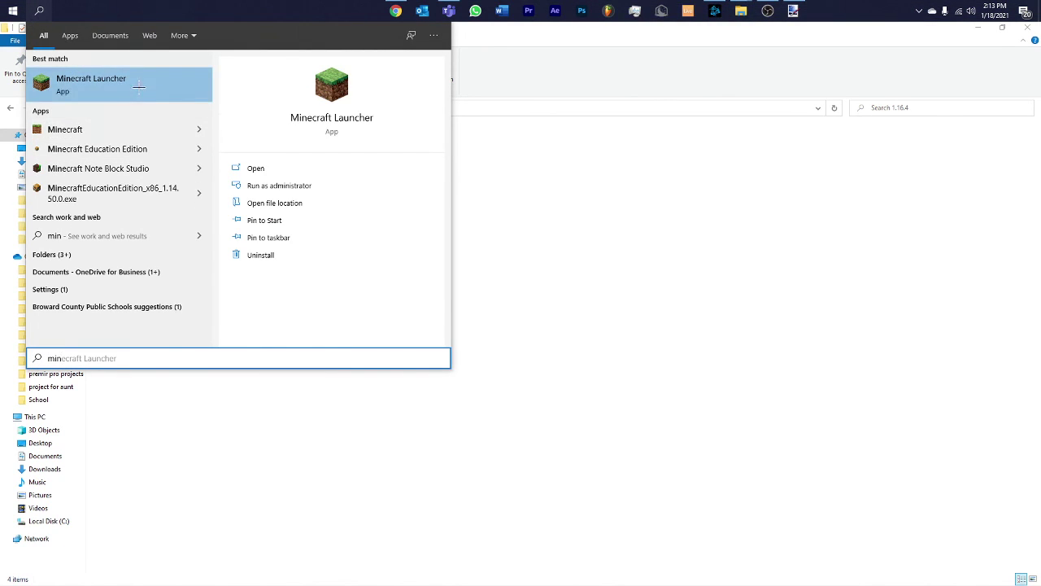
{"action": "left_click", "coordinate": [144, 88]}
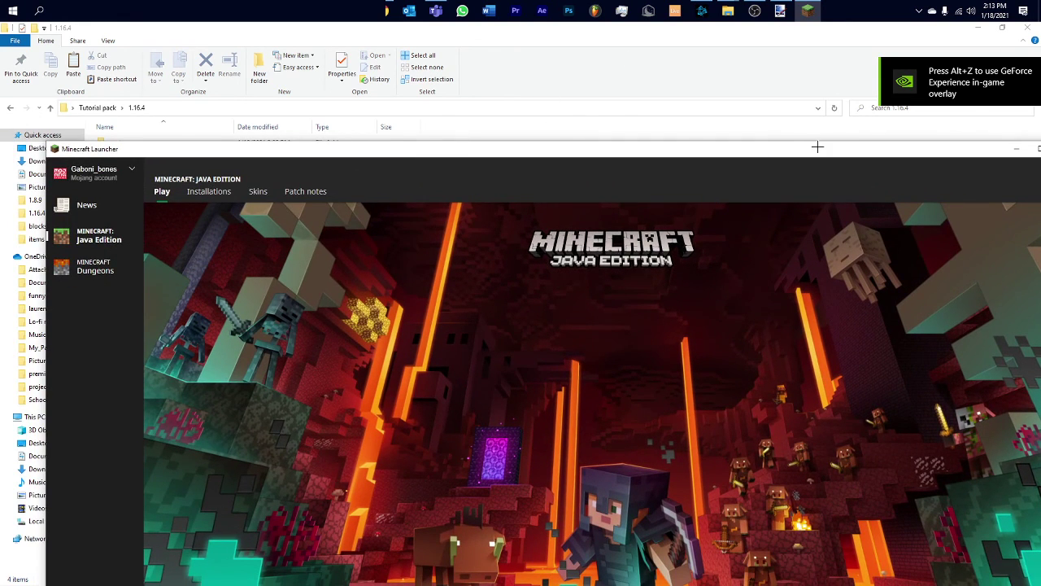
- Maximize the launcher, choose Latest release 1.16.5, and press PLAY
{"action": "left_click_drag", "start_coordinate": [818, 147], "coordinate": [739, 146]}
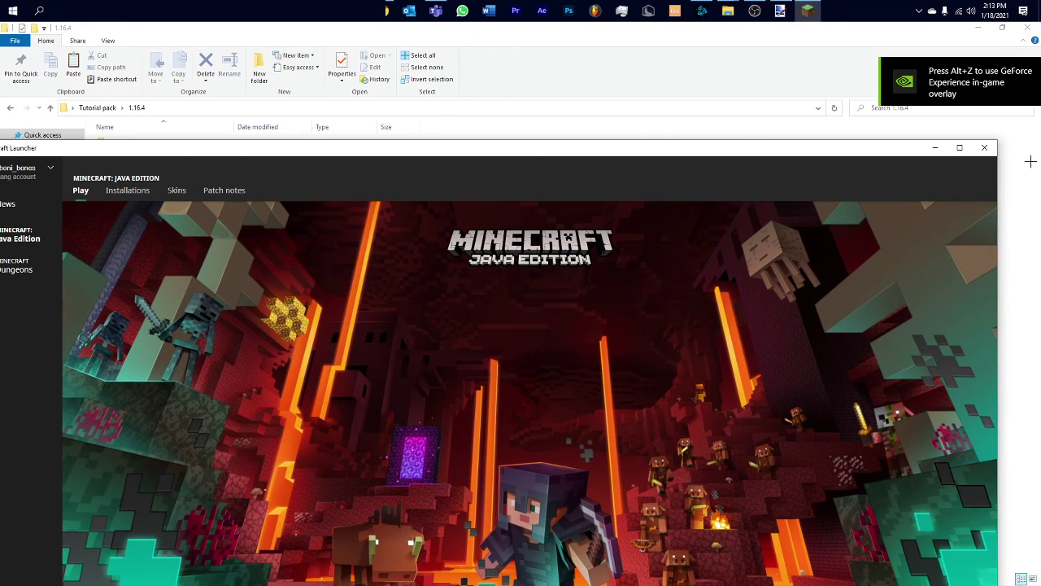
{"action": "left_click", "coordinate": [964, 149]}
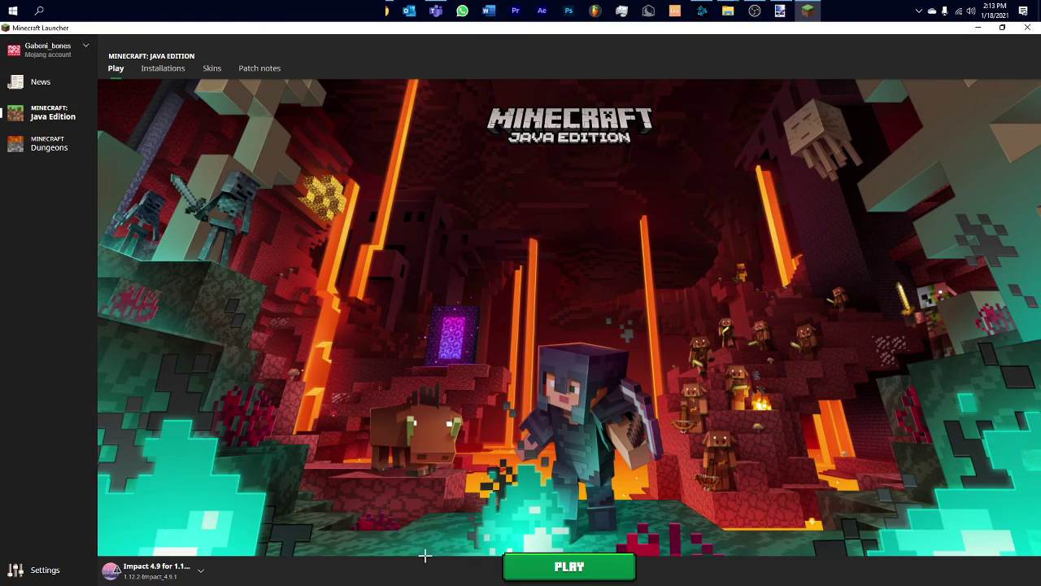
{"action": "left_click", "coordinate": [158, 570]}
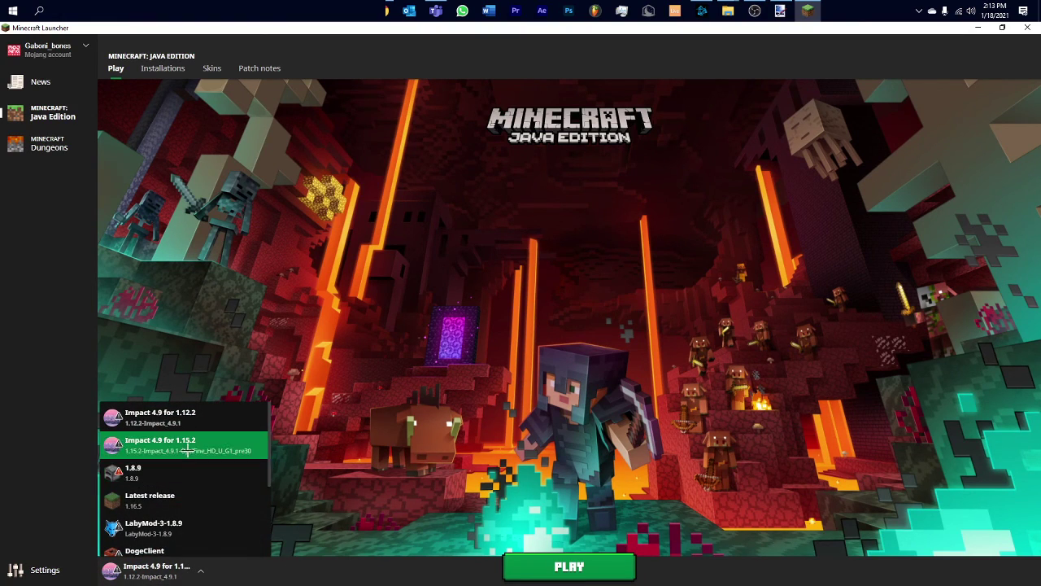
{"action": "left_click", "coordinate": [189, 498]}
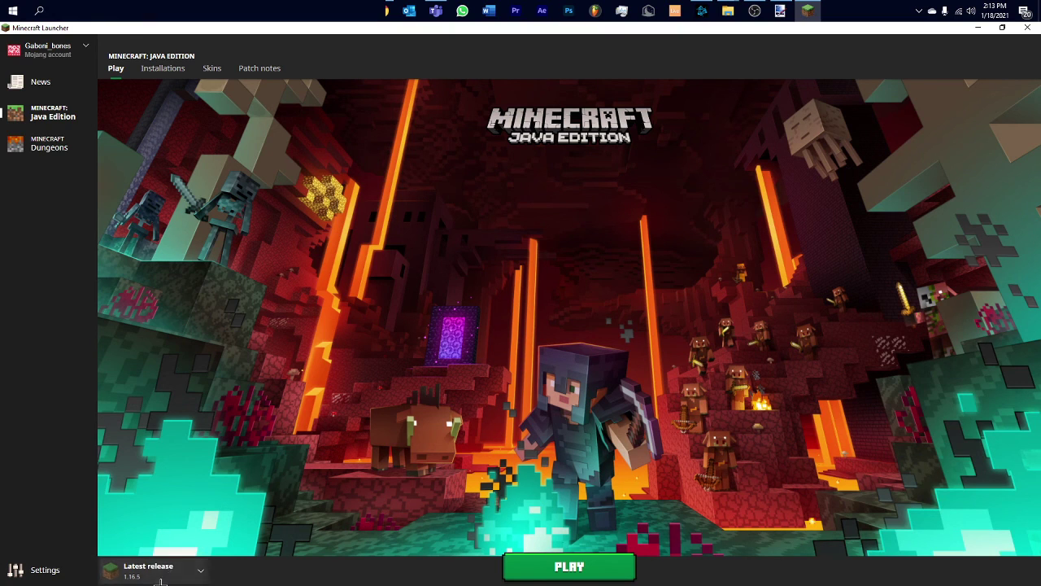
{"action": "left_click_drag", "start_coordinate": [273, 29], "coordinate": [227, 147]}
{"action": "left_click", "coordinate": [957, 145]}
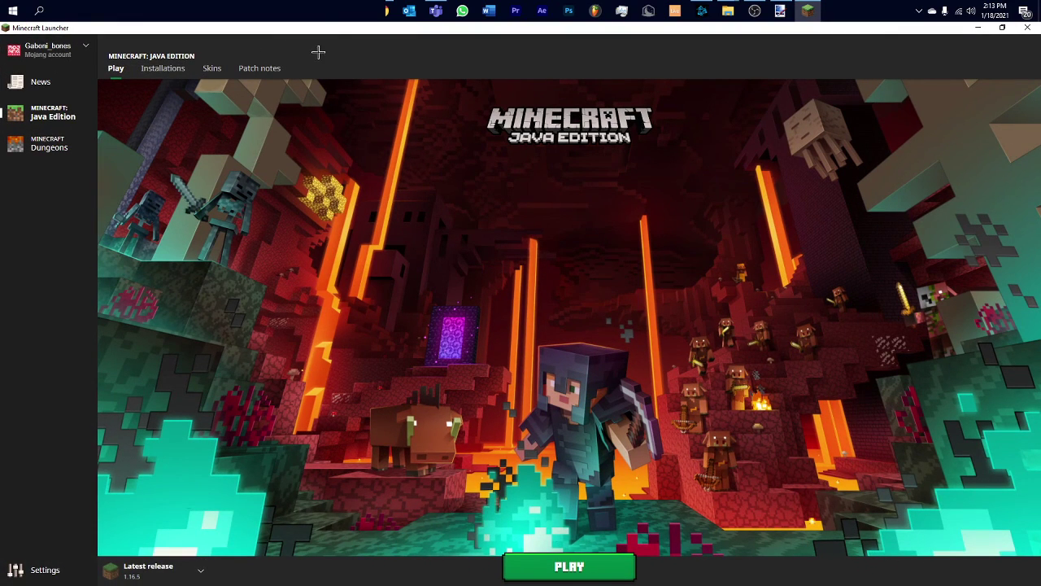
{"action": "mouse_move", "coordinate": [327, 33]}
{"action": "left_mouse_down"}
{"action": "mouse_move", "coordinate": [297, 281]}
{"action": "mouse_move", "coordinate": [343, 42]}
{"action": "left_mouse_up"}
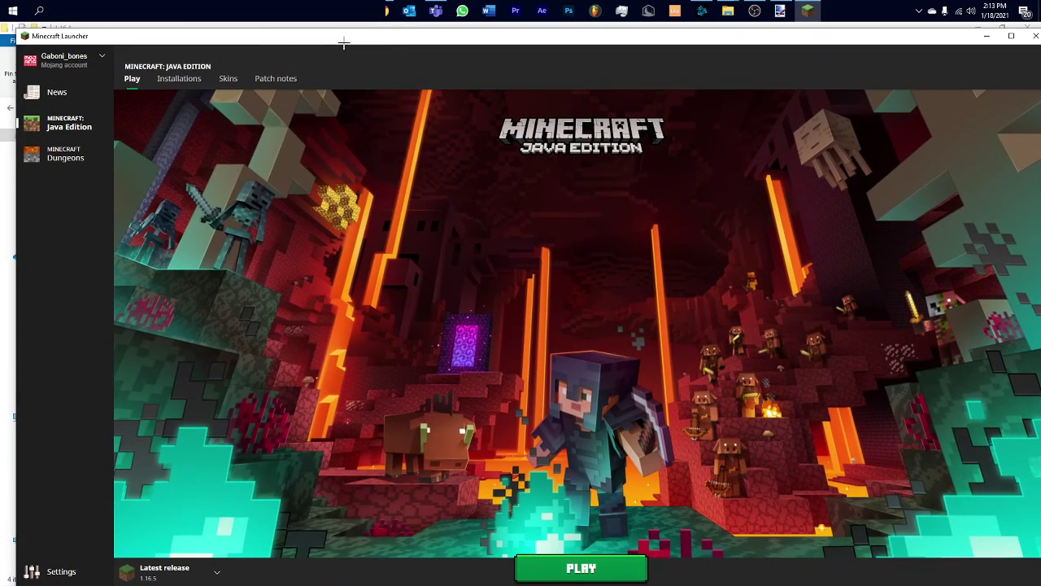
{"action": "double_click", "coordinate": [994, 37]}
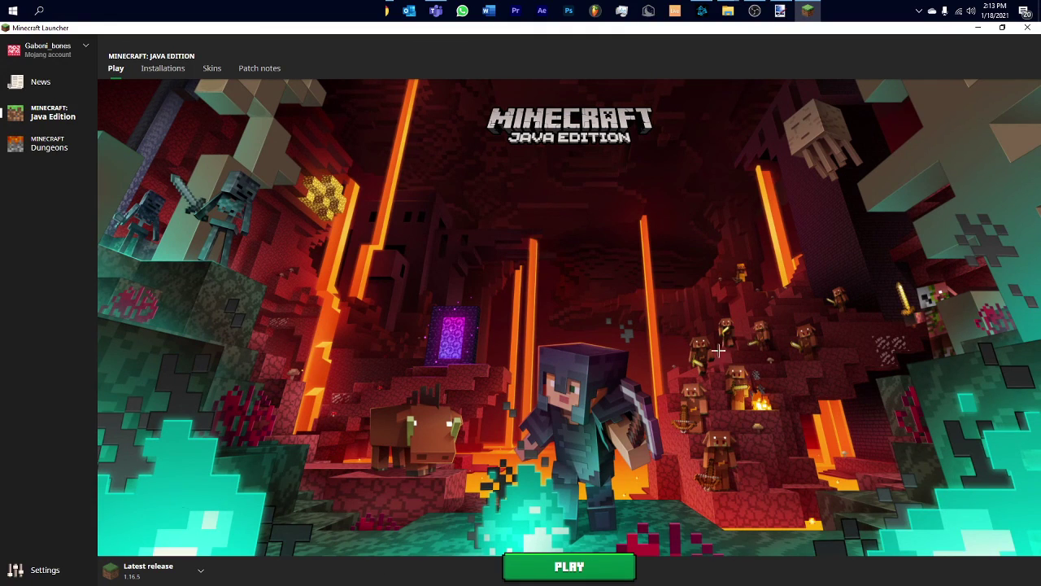
{"action": "left_click", "coordinate": [569, 567]}
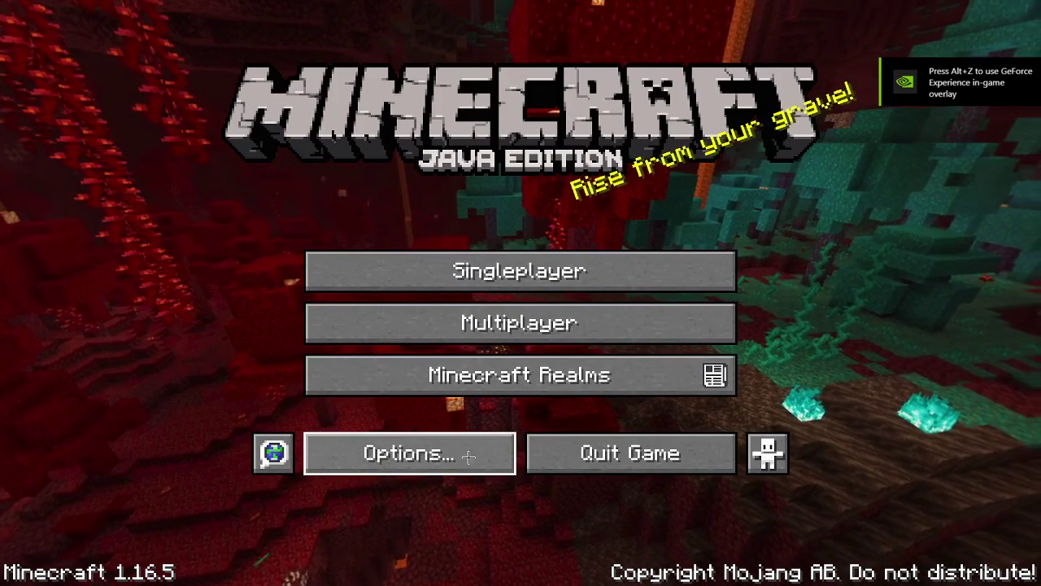
- Go through Options to the Resource Packs screen and scroll the Available packs list
{"action": "left_click", "coordinate": [469, 456]}
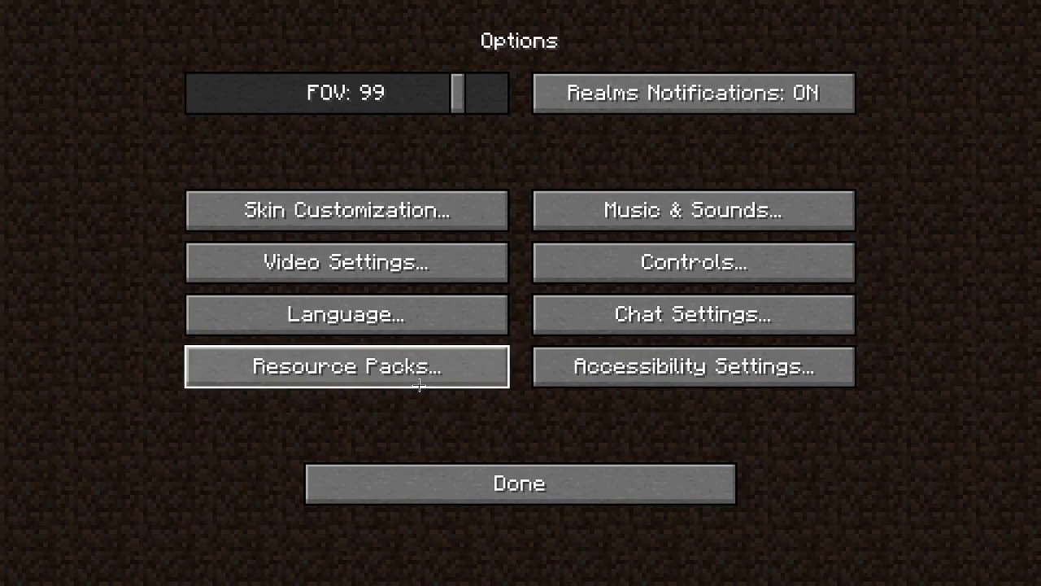
{"action": "left_click", "coordinate": [429, 321]}
{"action": "left_click", "coordinate": [646, 519]}
{"action": "left_click", "coordinate": [394, 368]}
{"action": "scroll", "coordinate": [410, 366], "scroll_direction": "down", "scroll_amount": 5}
{"action": "scroll", "coordinate": [412, 418], "scroll_direction": "up", "scroll_amount": 3}
{"action": "scroll", "coordinate": [411, 418], "scroll_direction": "up", "scroll_amount": 2}
{"action": "scroll", "coordinate": [254, 335], "scroll_direction": "down", "scroll_amount": 1}
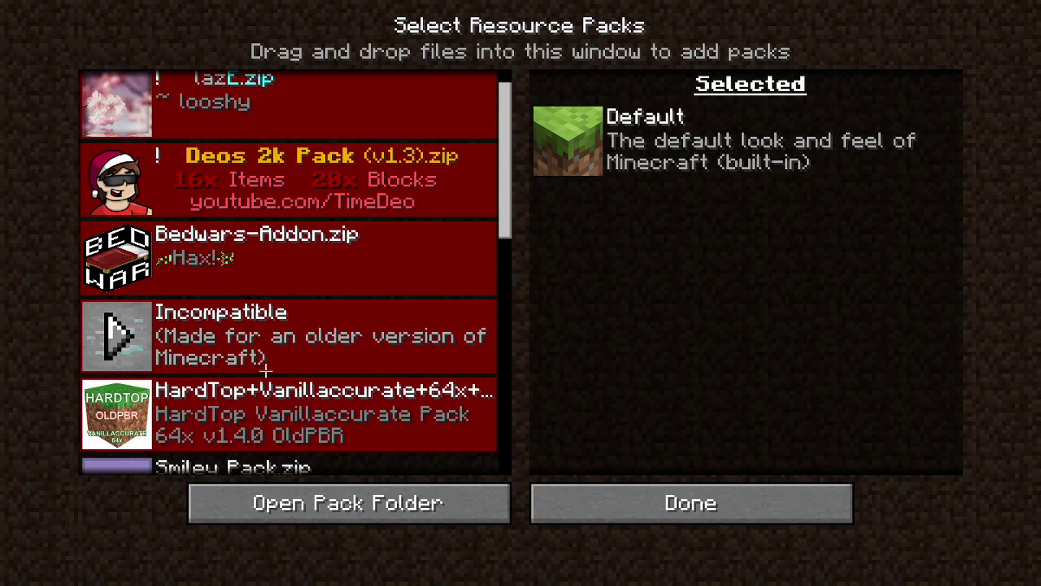
{"action": "scroll", "coordinate": [268, 410], "scroll_direction": "down", "scroll_amount": 3}
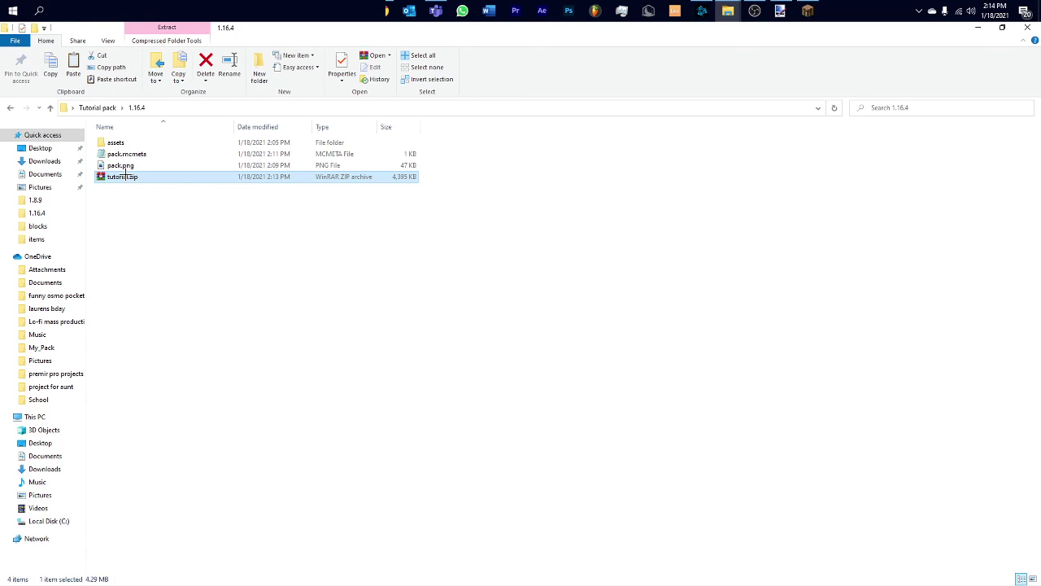
- Drag tutorial.zip into the .minecraft resourcepacks folder window
{"action": "left_click", "coordinate": [121, 214]}
{"action": "left_click", "coordinate": [130, 177]}
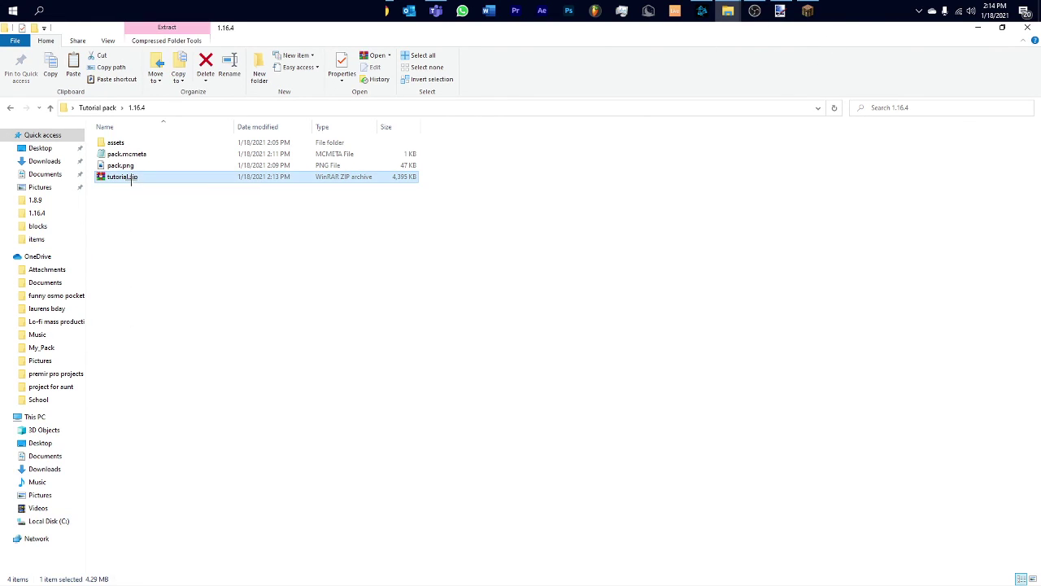
{"action": "left_click", "coordinate": [728, 11]}
{"action": "left_click", "coordinate": [787, 69]}
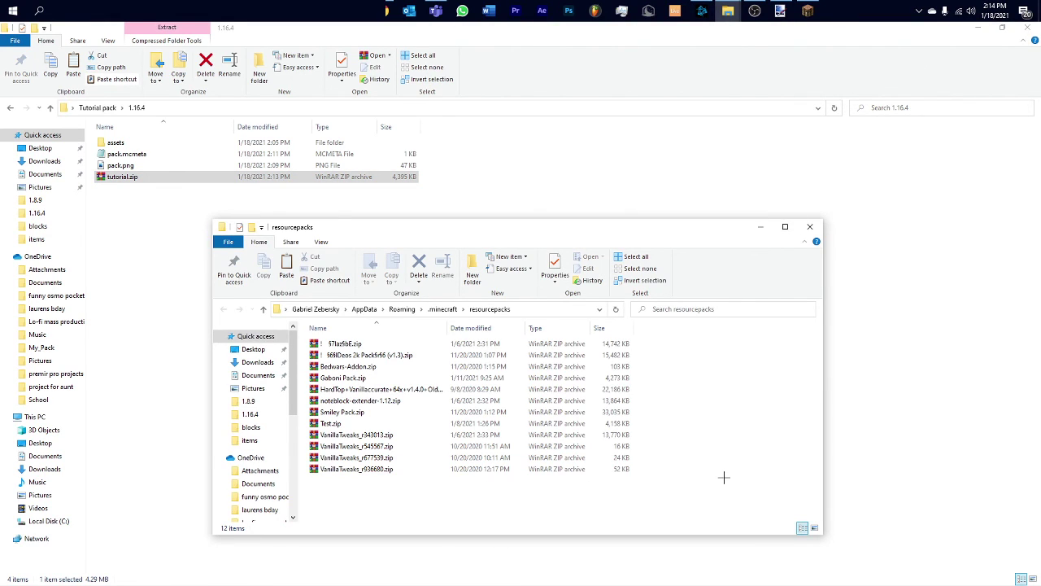
{"action": "left_click_drag", "start_coordinate": [724, 478], "coordinate": [720, 476]}
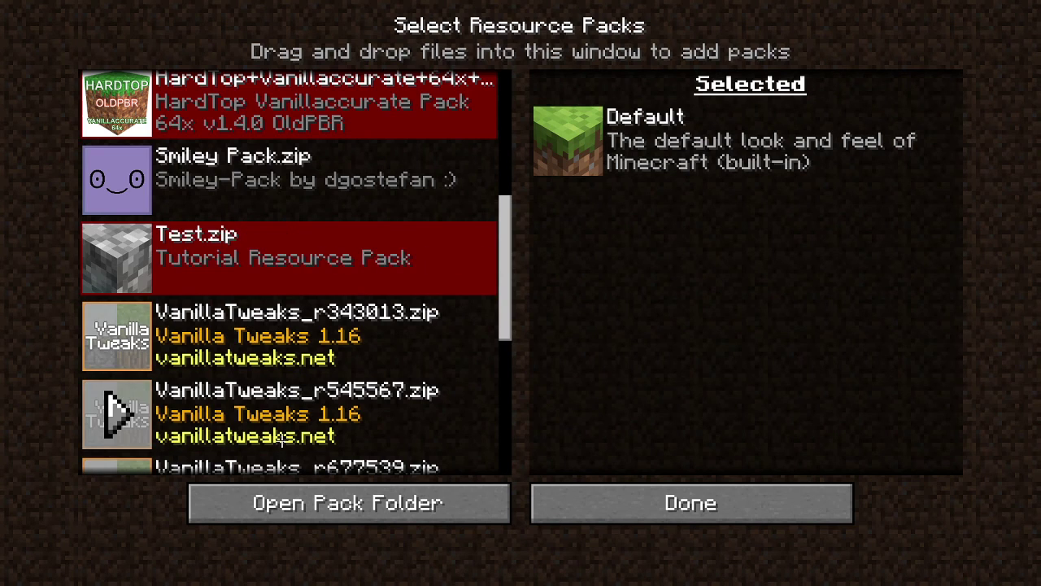
- Move tutorial.zip from the Available packs to Selected, placing it above Default
{"action": "scroll", "coordinate": [282, 434], "scroll_direction": "down", "scroll_amount": 10}
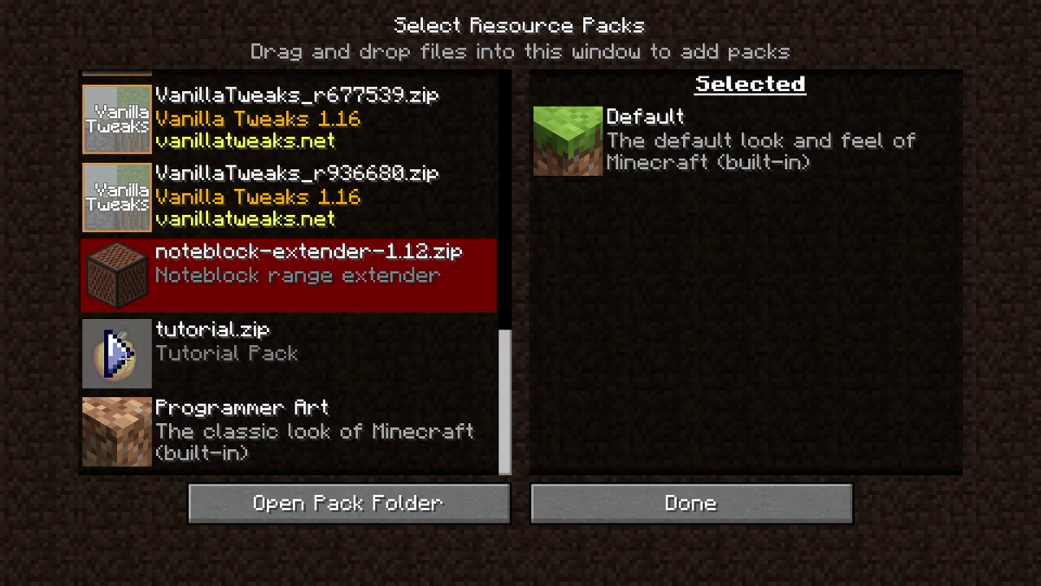
{"action": "left_click", "coordinate": [139, 367]}
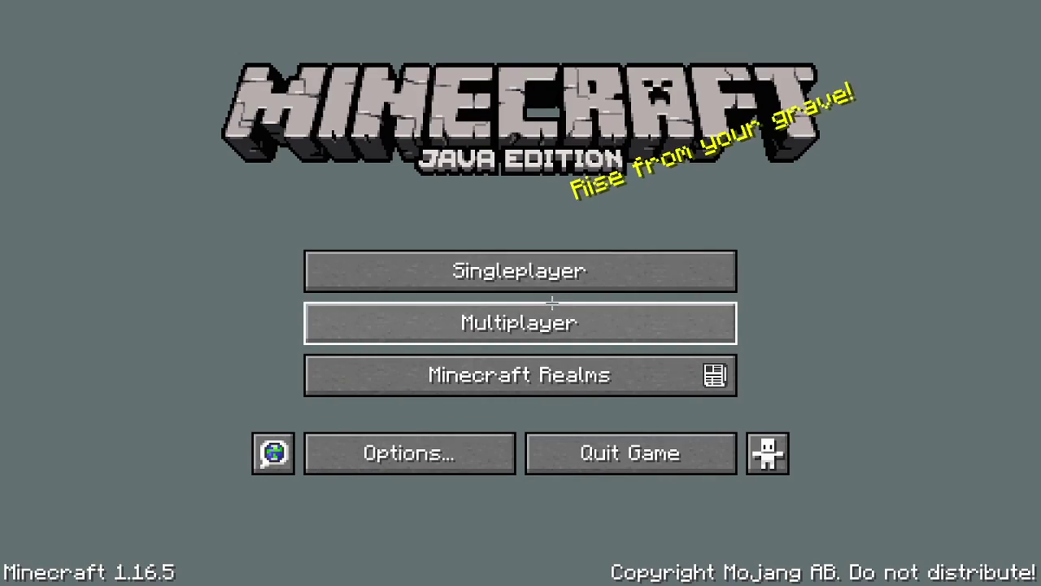
- Create and load a new Creative-mode singleplayer world named '1.16.5'
{"action": "left_click", "coordinate": [567, 271]}
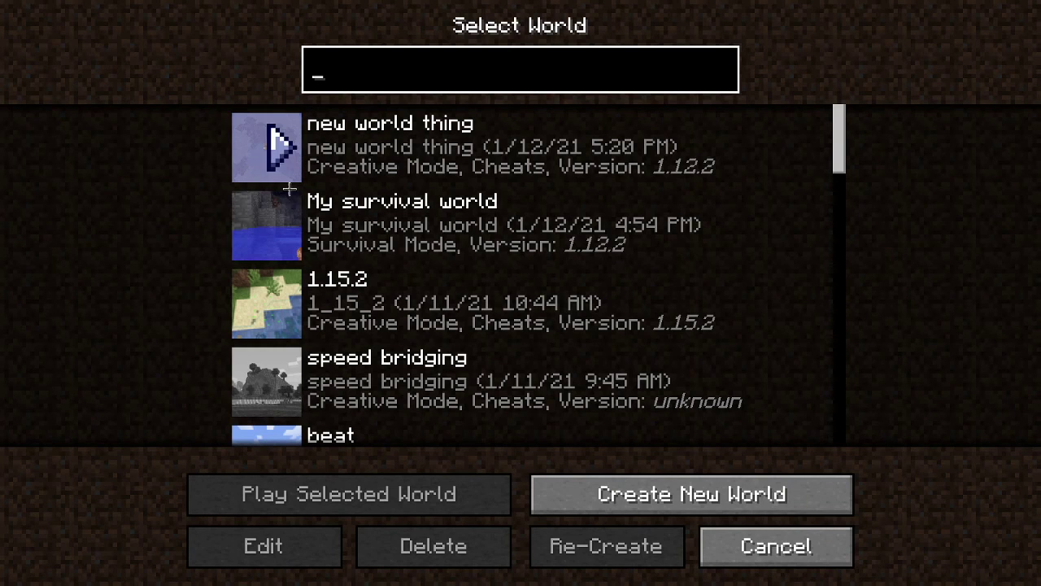
{"action": "left_click", "coordinate": [648, 488]}
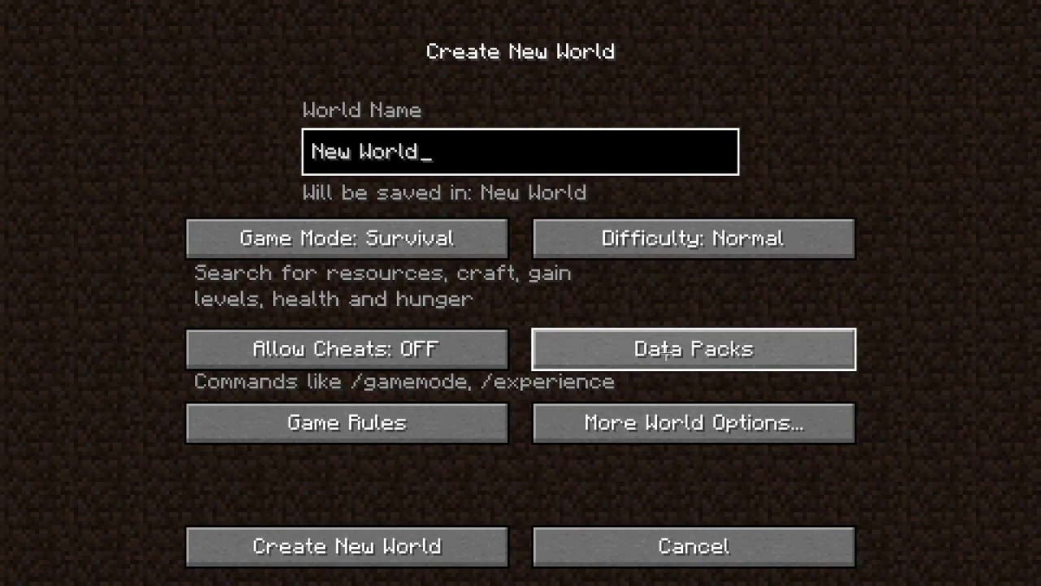
{"action": "key", "text": "BackSpace"}
{"action": "key", "text": "BackSpace"}
{"action": "key", "text": "BackSpace"}
{"action": "key", "text": "BackSpace"}
{"action": "key", "text": "BackSpace"}
{"action": "key", "text": "BackSpace"}
{"action": "key", "text": "BackSpace"}
{"action": "key", "text": "BackSpace"}
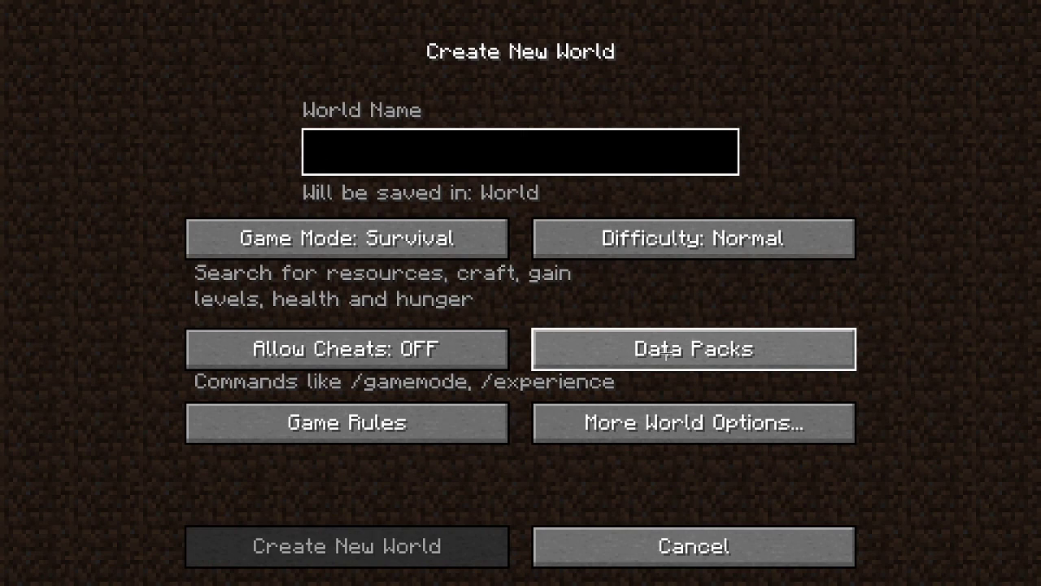
{"action": "type", "text": "1.16.5"}
{"action": "left_click", "coordinate": [407, 240]}
{"action": "left_click", "coordinate": [415, 240]}
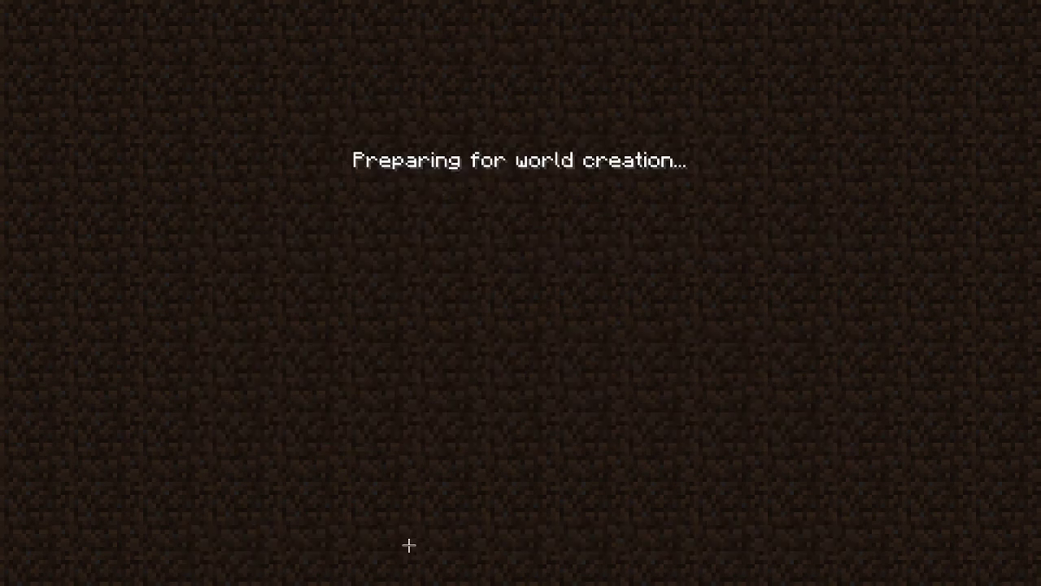
{"action": "left_click", "coordinate": [409, 545]}
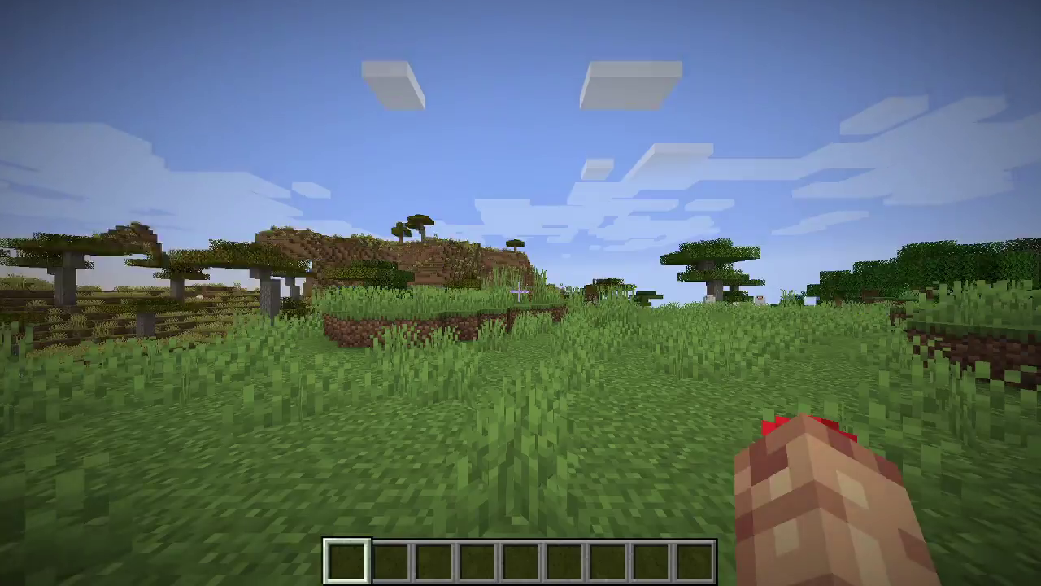
- Walk through the grass, breaking grass blocks and looking around the landscape
{"action": "key", "text": "w"}
{"action": "scroll", "coordinate": [521, 293], "scroll_direction": "down", "scroll_amount": 2}
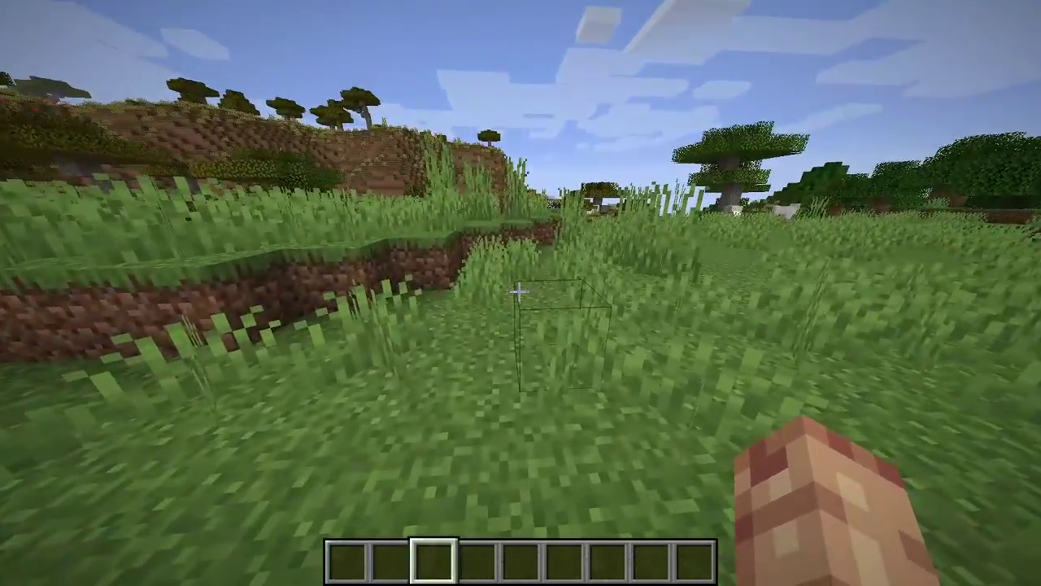
{"action": "scroll", "coordinate": [519, 291], "scroll_direction": "up", "scroll_amount": 2}
{"action": "left_click_drag", "start_coordinate": [519, 291], "coordinate": [519, 291]}
{"action": "key", "text": "w"}
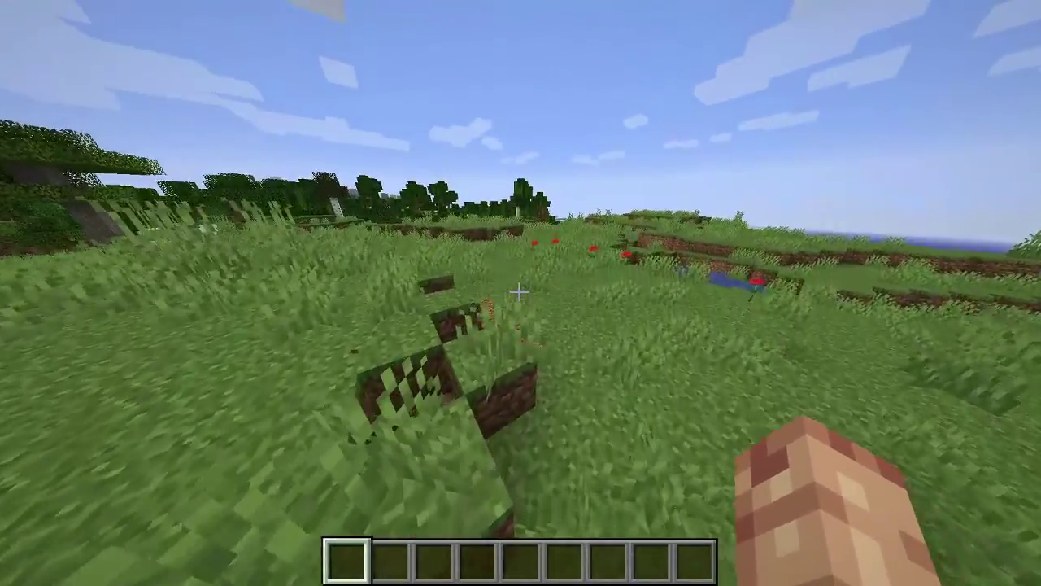
- Search the creative inventory for 'a' and take the Apple into hand
{"action": "key", "text": "e"}
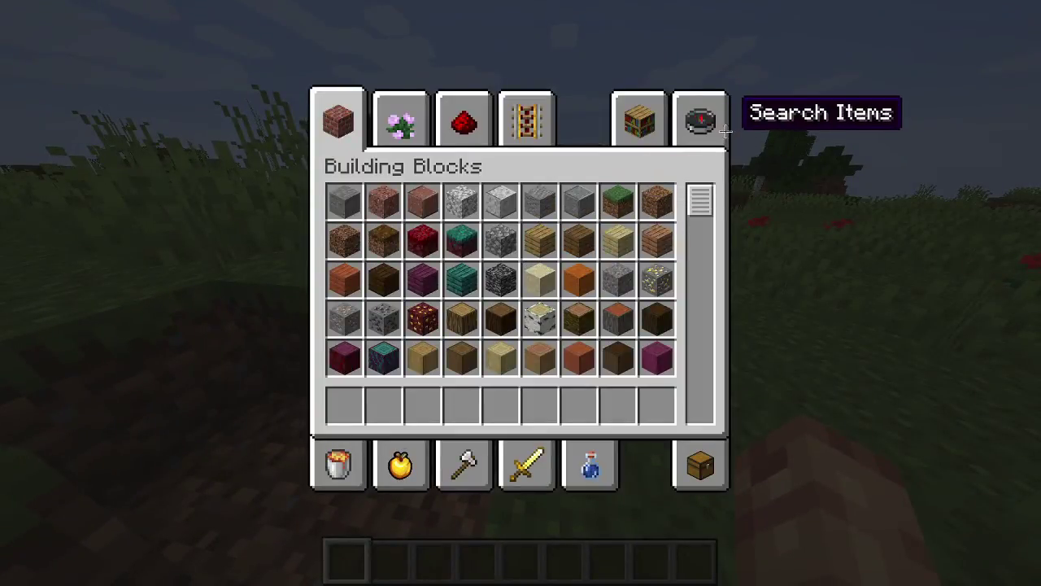
{"action": "left_click", "coordinate": [715, 134]}
{"action": "type", "text": "app"}
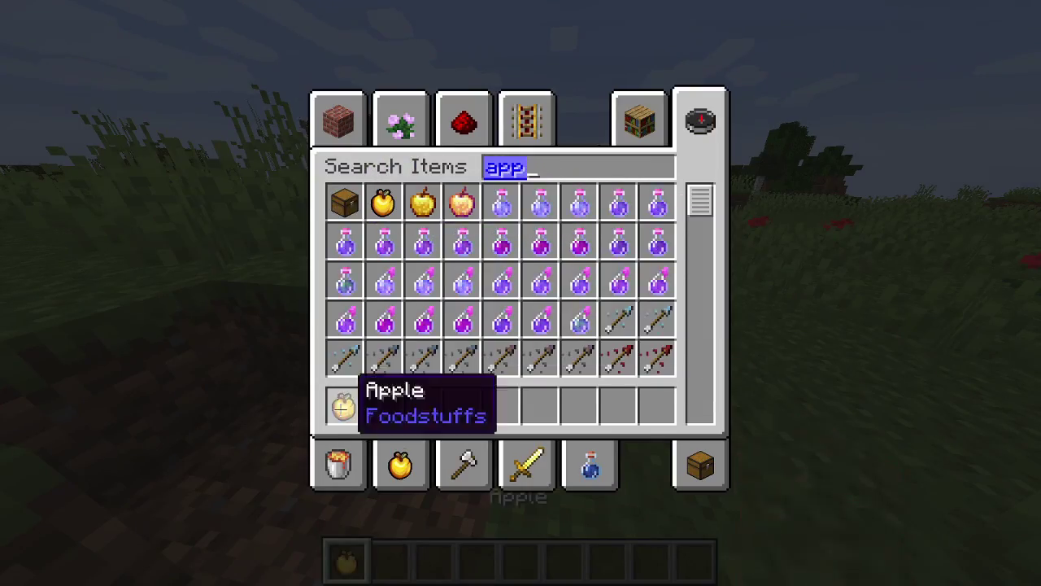
{"action": "key", "text": "Escape"}
- Walk toward the cow and eat the held golden-textured apple
{"action": "key", "text": "w"}
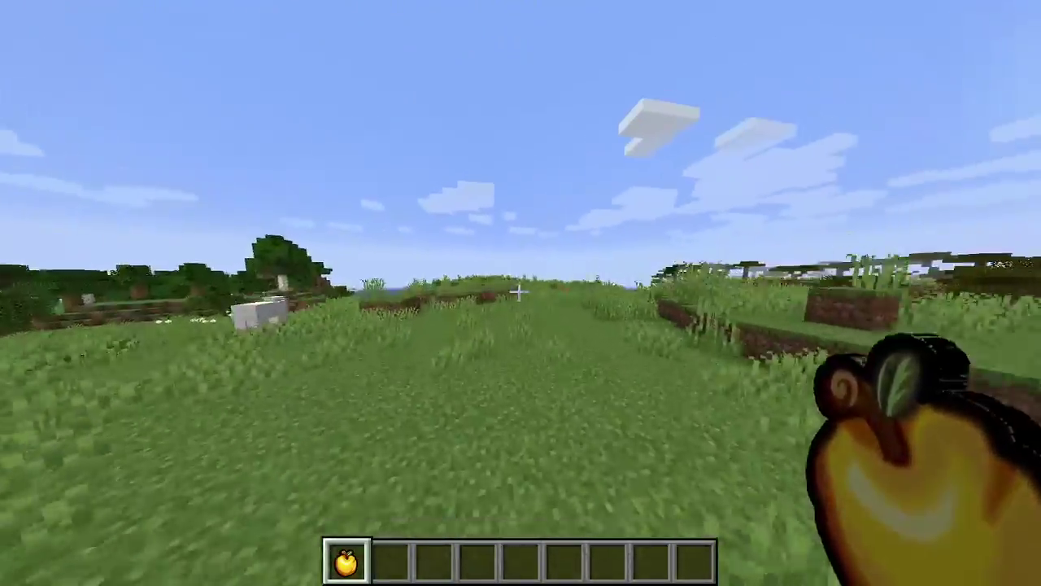
{"action": "key", "text": "w"}
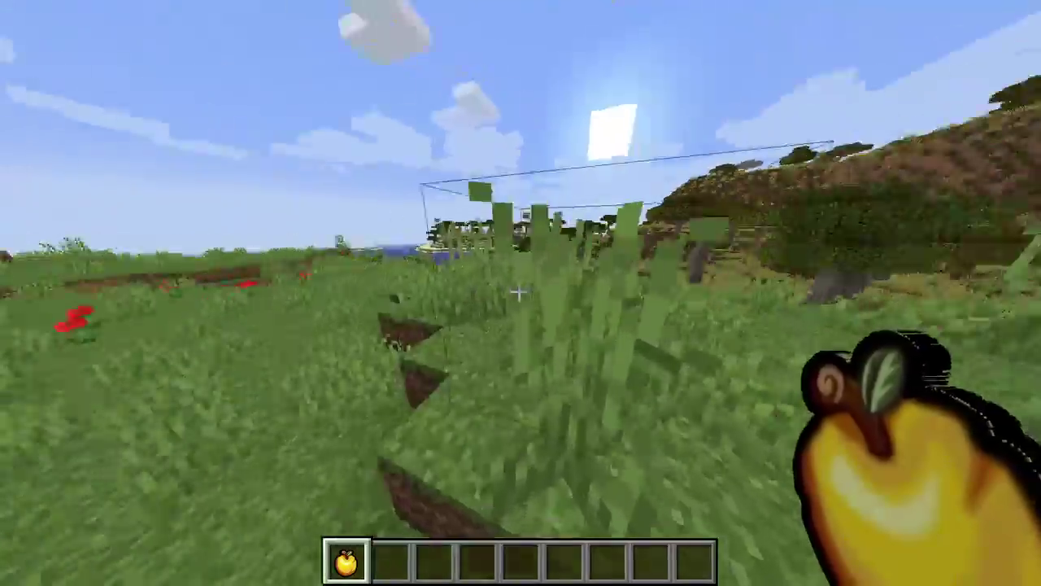
{"action": "key", "text": "w"}
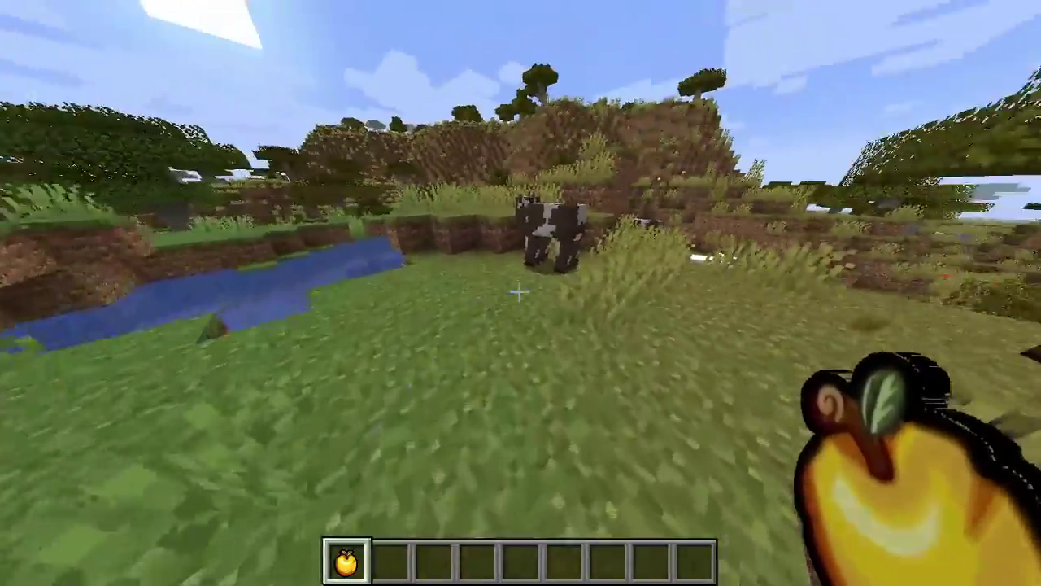
{"action": "right_click", "coordinate": [519, 292]}
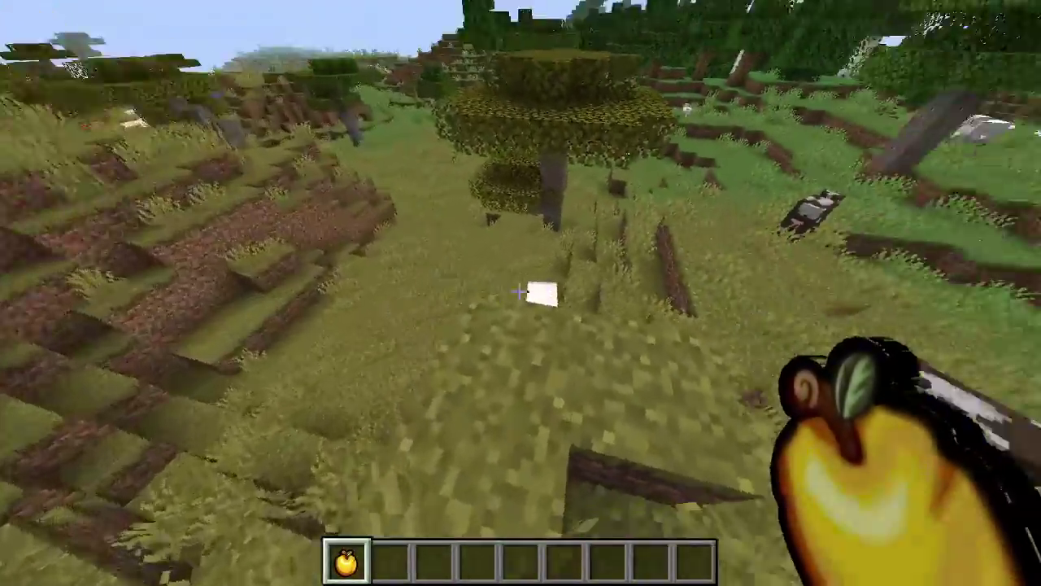
- Hit several nearby cows with the apple, knocking them back
{"action": "left_click", "coordinate": [519, 292]}
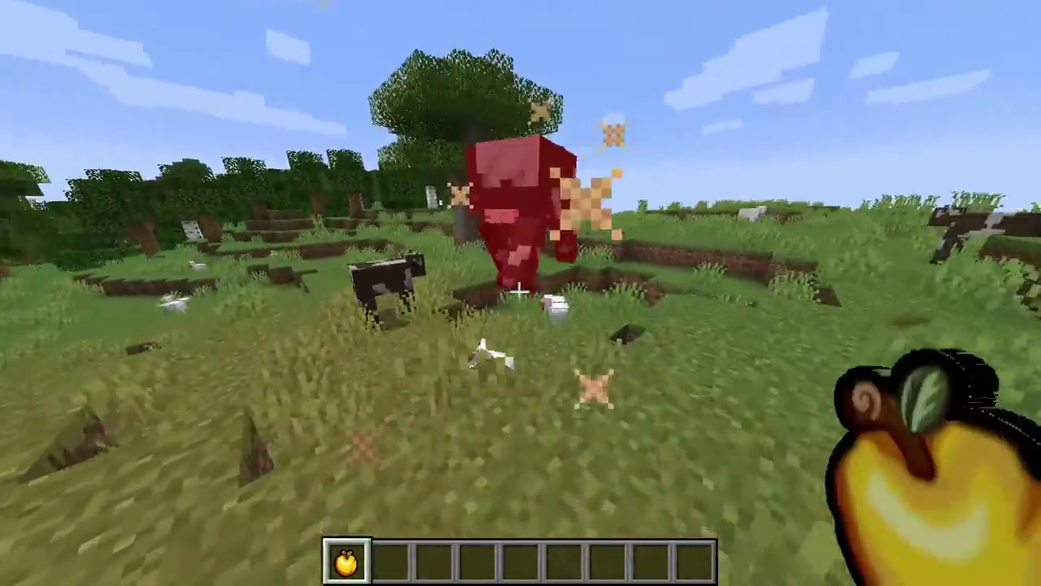
{"action": "left_click", "coordinate": [518, 291]}
{"action": "key", "text": "w"}
{"action": "left_click", "coordinate": [518, 291]}
{"action": "left_click", "coordinate": [518, 291]}
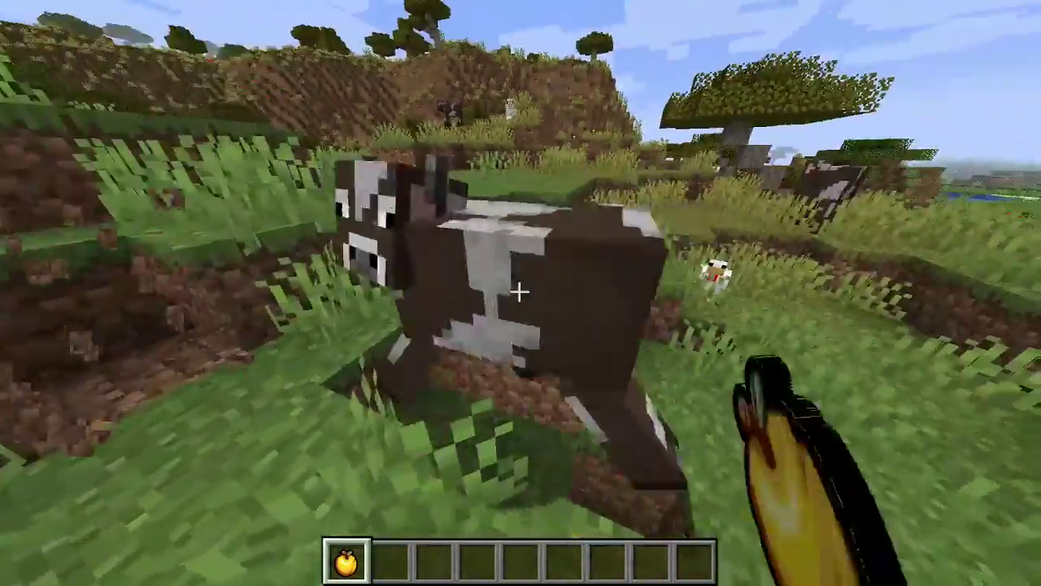
{"action": "left_click", "coordinate": [518, 291]}
{"action": "left_click", "coordinate": [518, 291]}
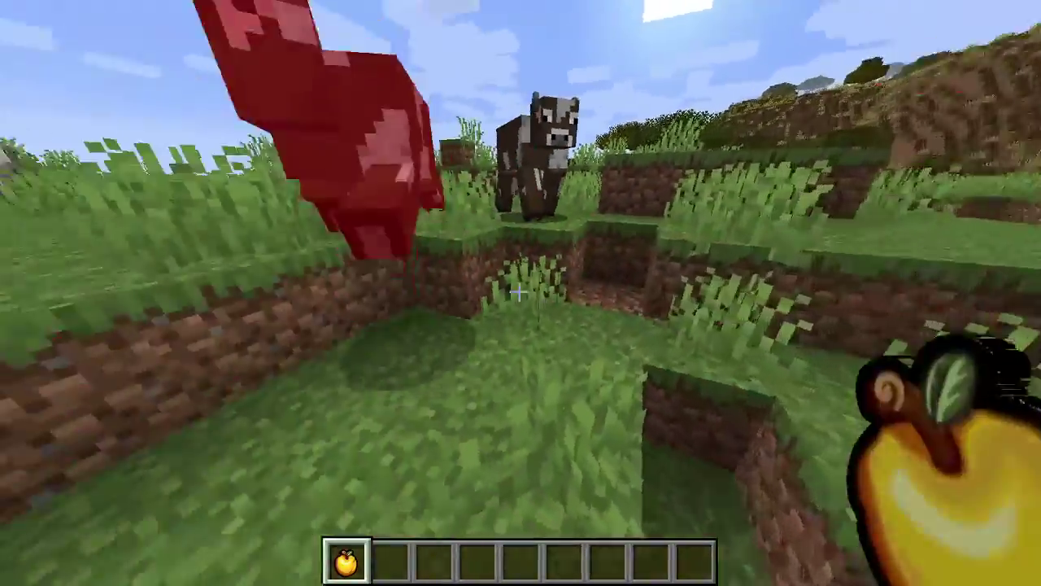
{"action": "left_click", "coordinate": [518, 291]}
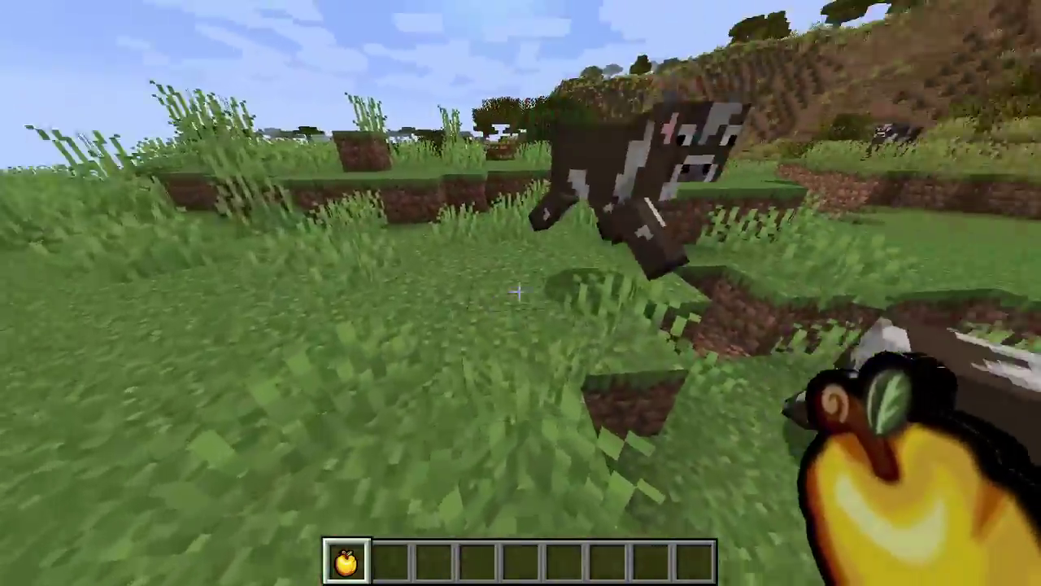